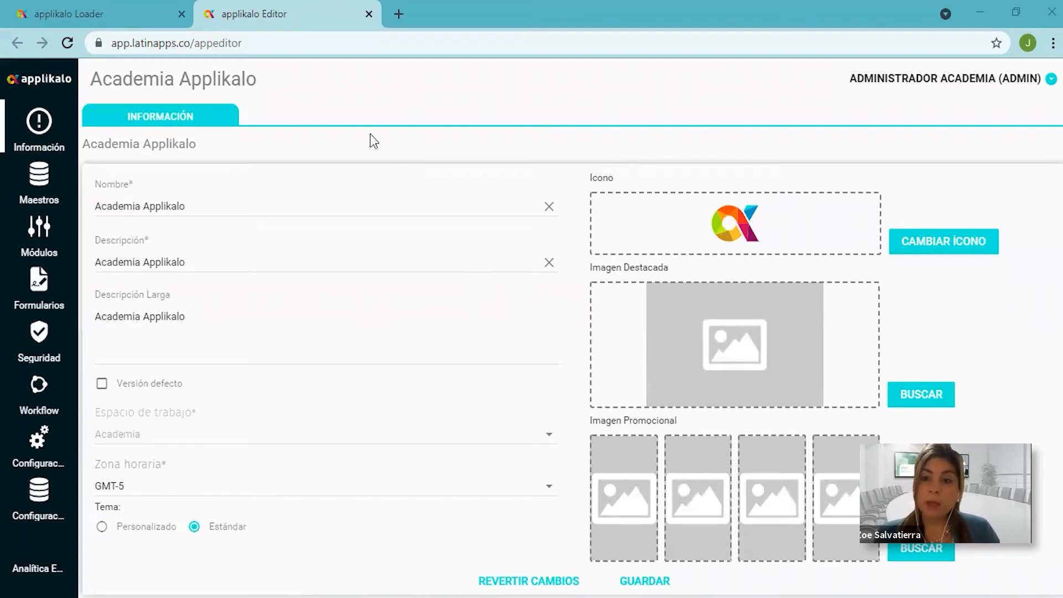
Switch to the applikalo Loader page and reduce the browser zoom to 90 %
click(63, 10)
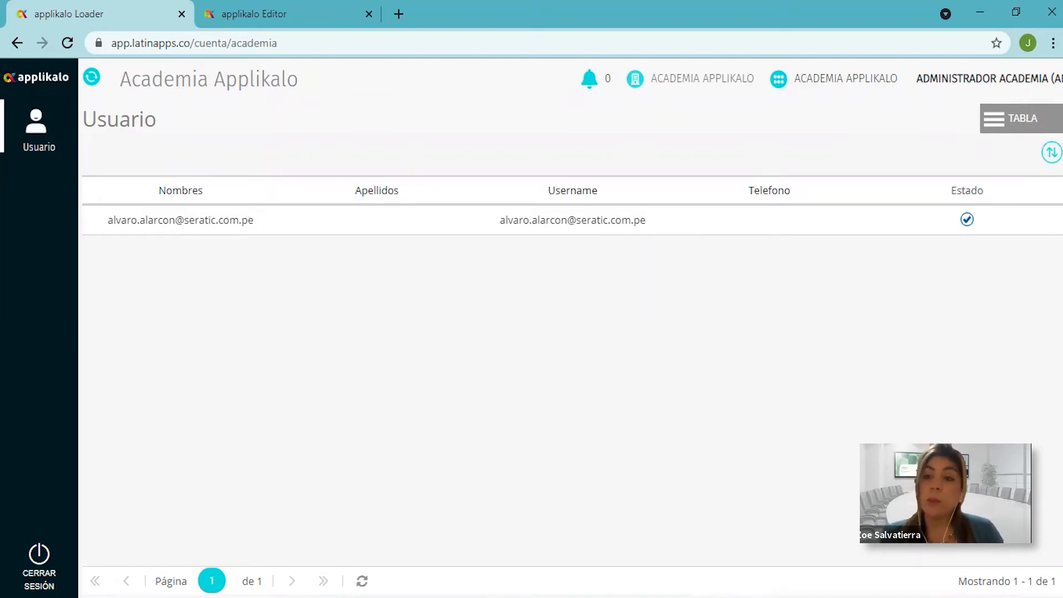
click(1052, 42)
click(946, 196)
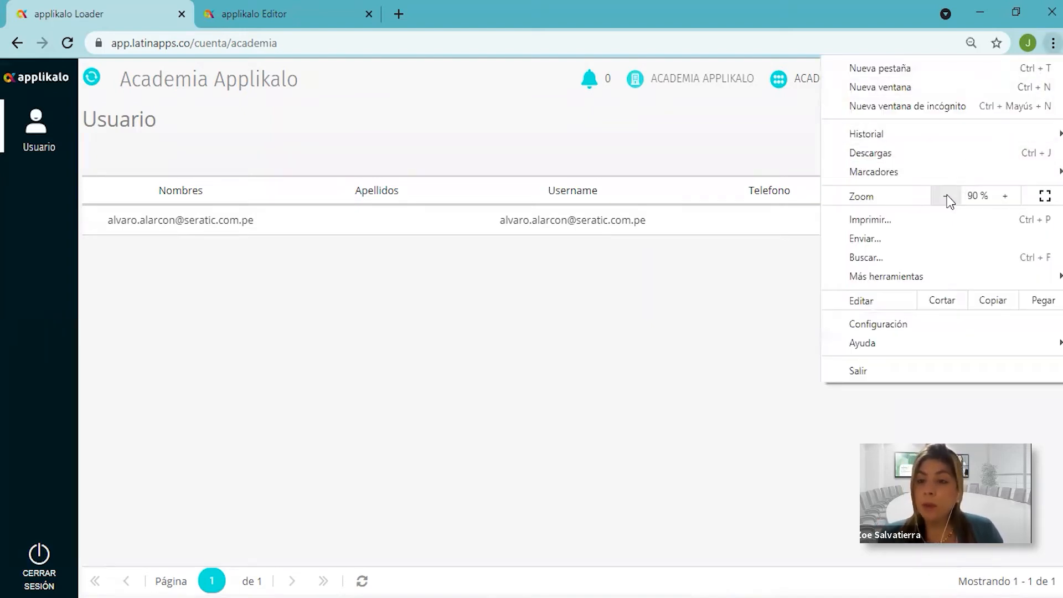
click(541, 302)
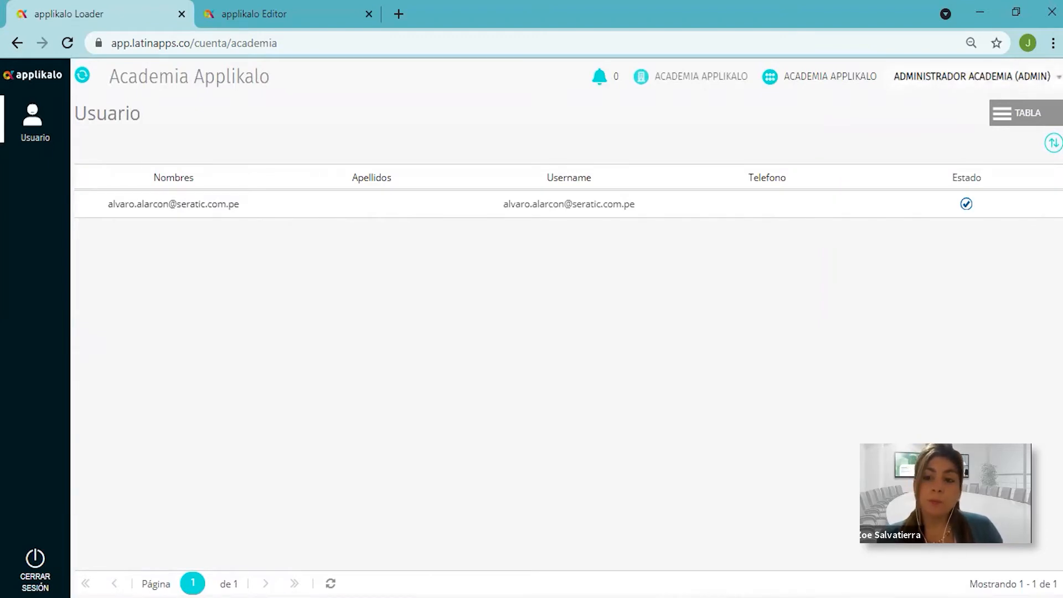
Return to the applikalo Editor page and open the FORMULARIOCAPACITACIO form for editing
click(1051, 76)
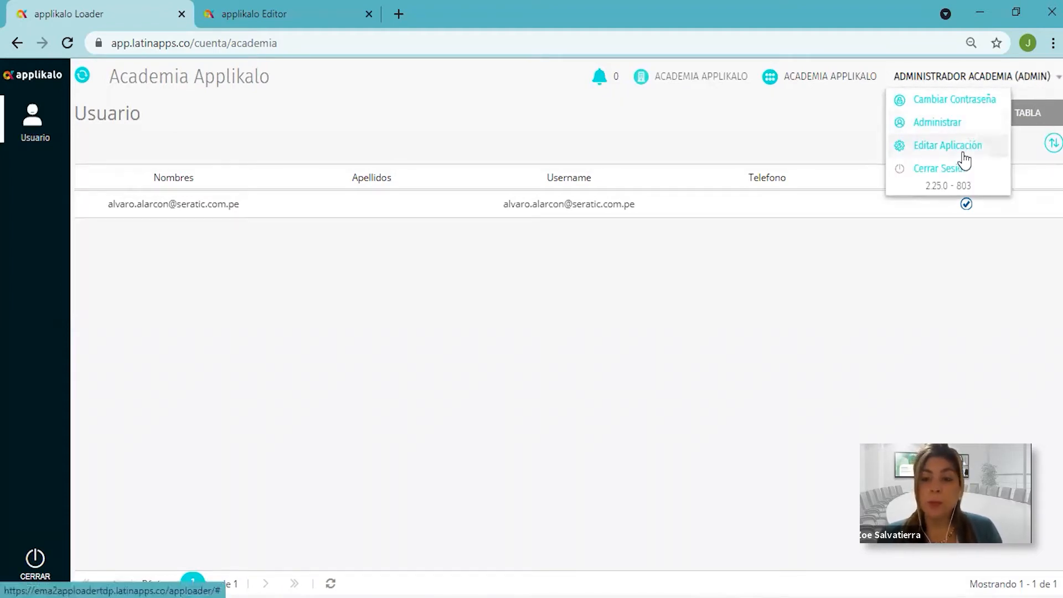
click(316, 9)
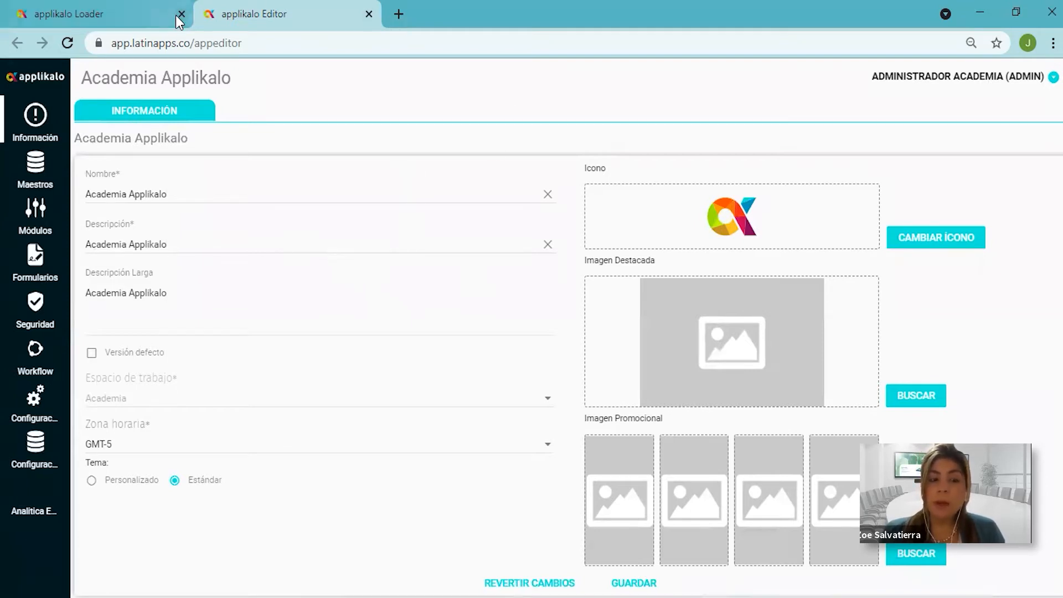
click(37, 272)
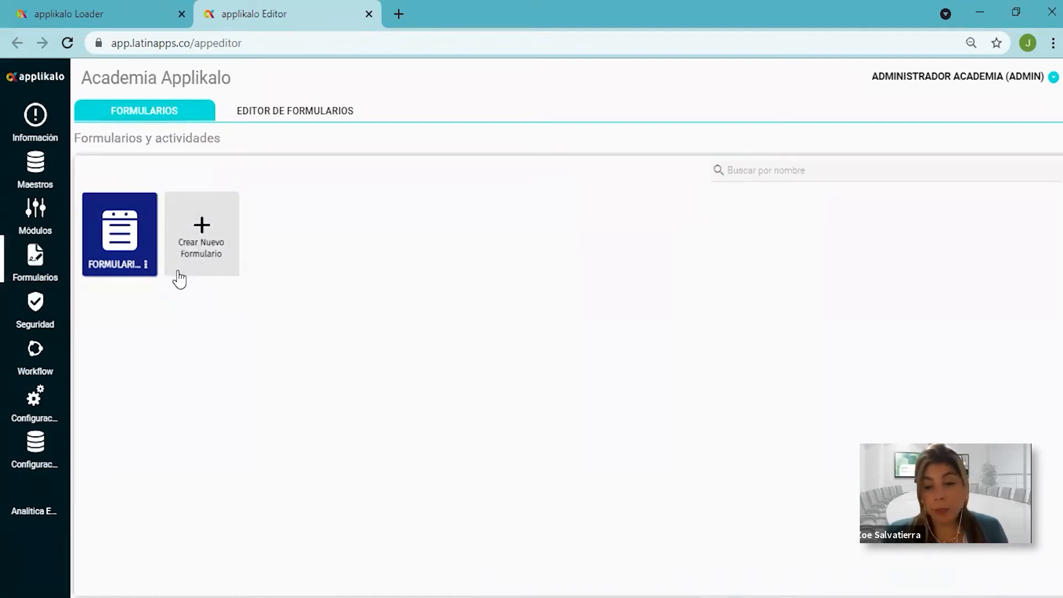
click(132, 230)
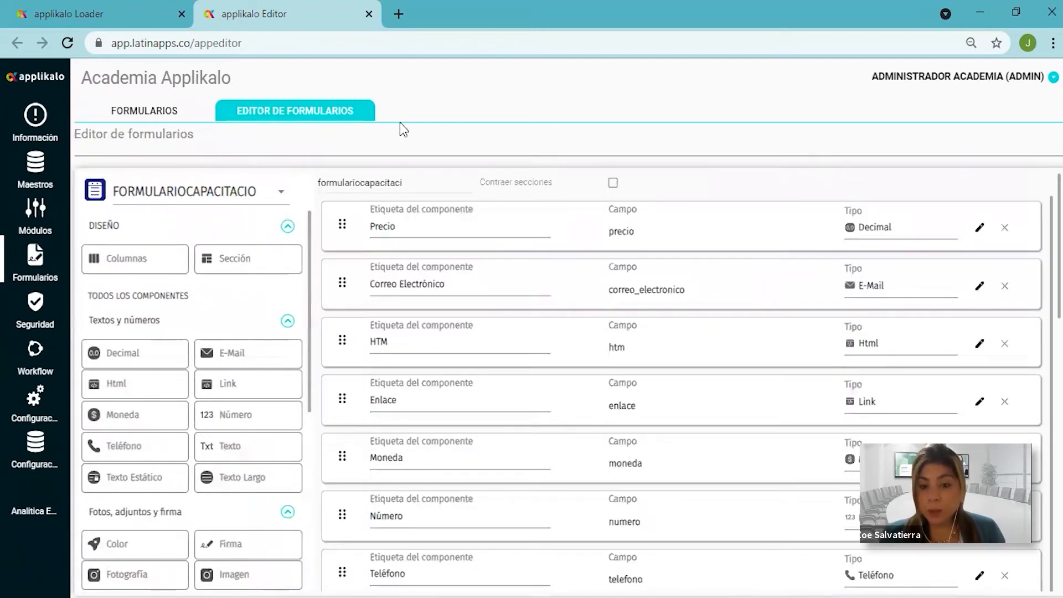
Insert a Checkbox component from the selectors group into the form's field list
scroll(470, 337, down, 6)
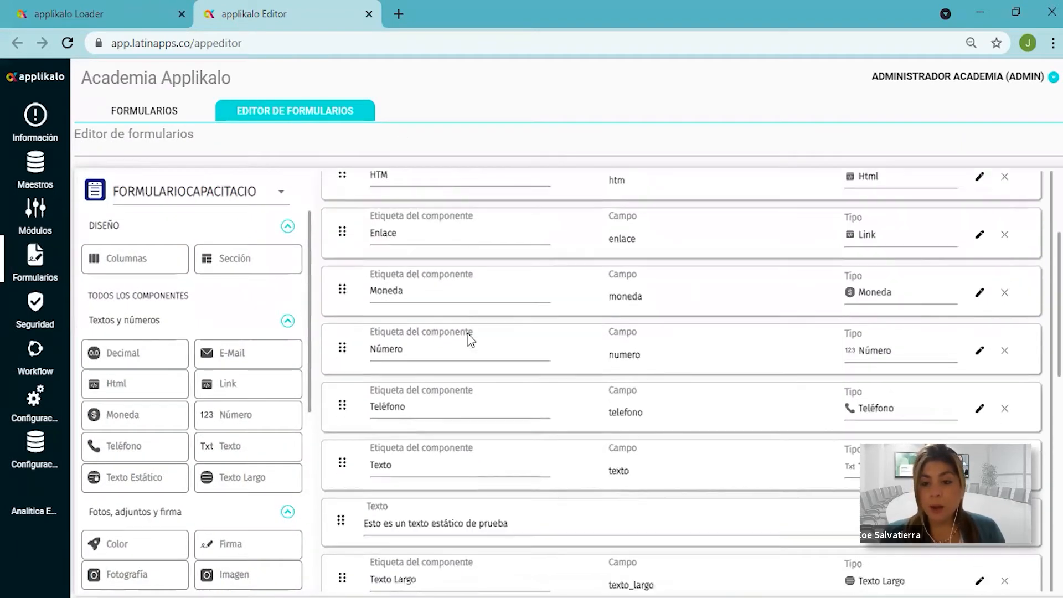
scroll(454, 360, down, 8)
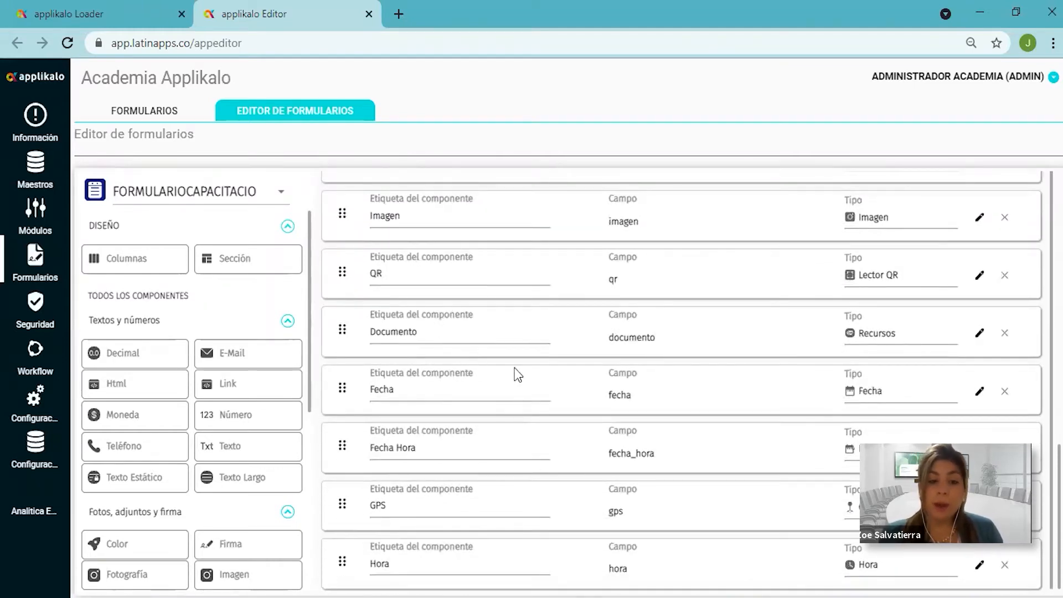
scroll(255, 443, down, 2)
scroll(252, 459, down, 3)
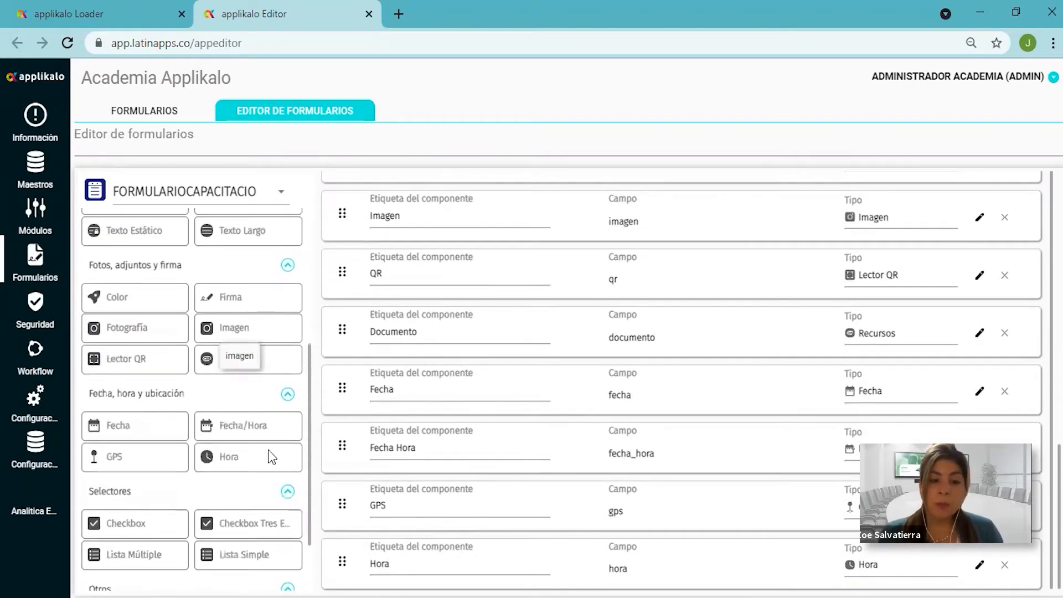
scroll(270, 460, down, 2)
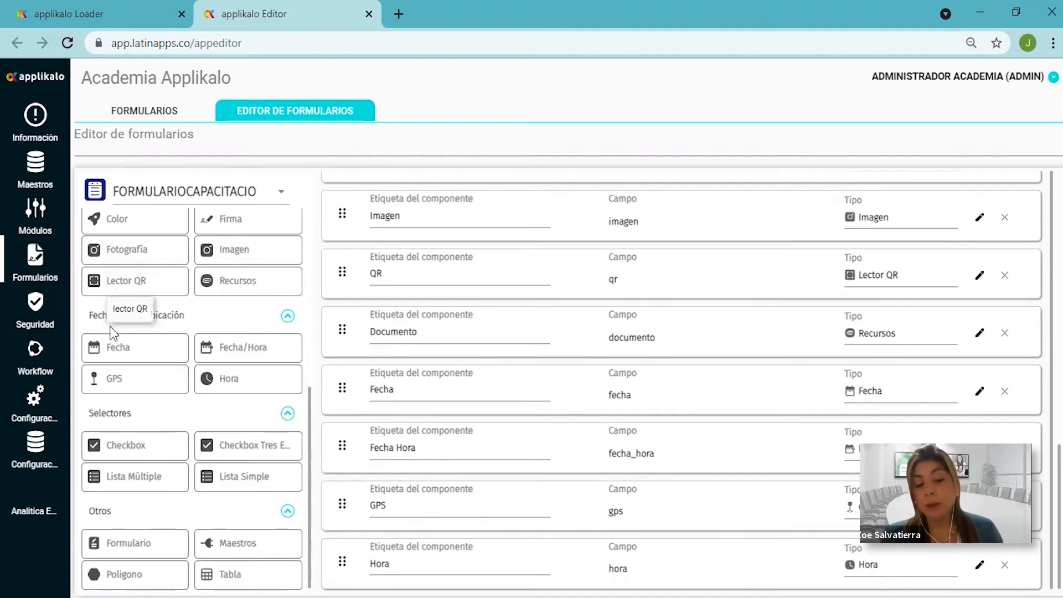
drag(145, 456, 456, 412)
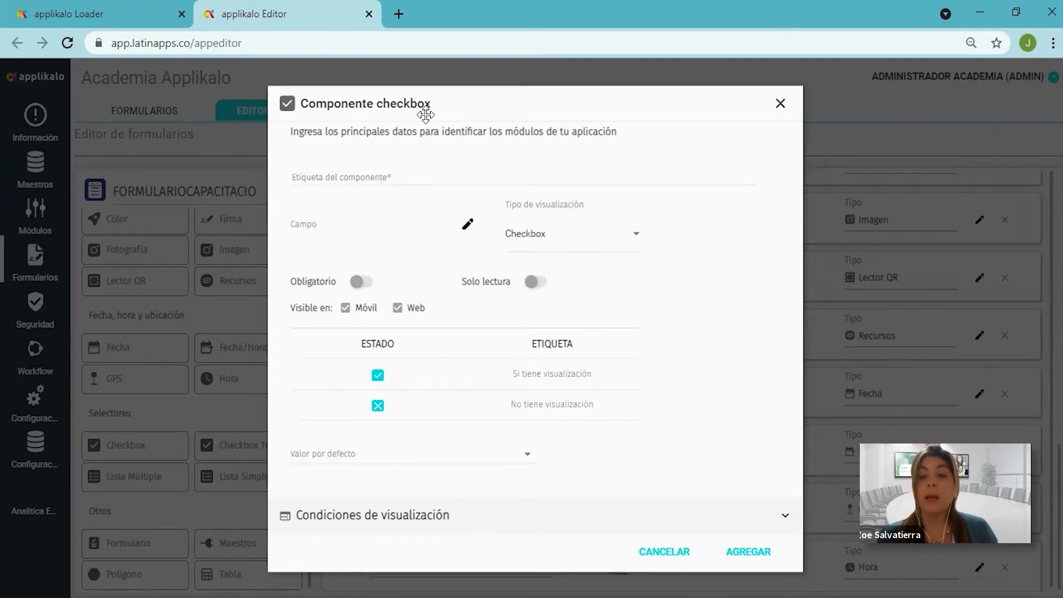
Label the new checkbox component "Es mayor de edad?"
click(324, 177)
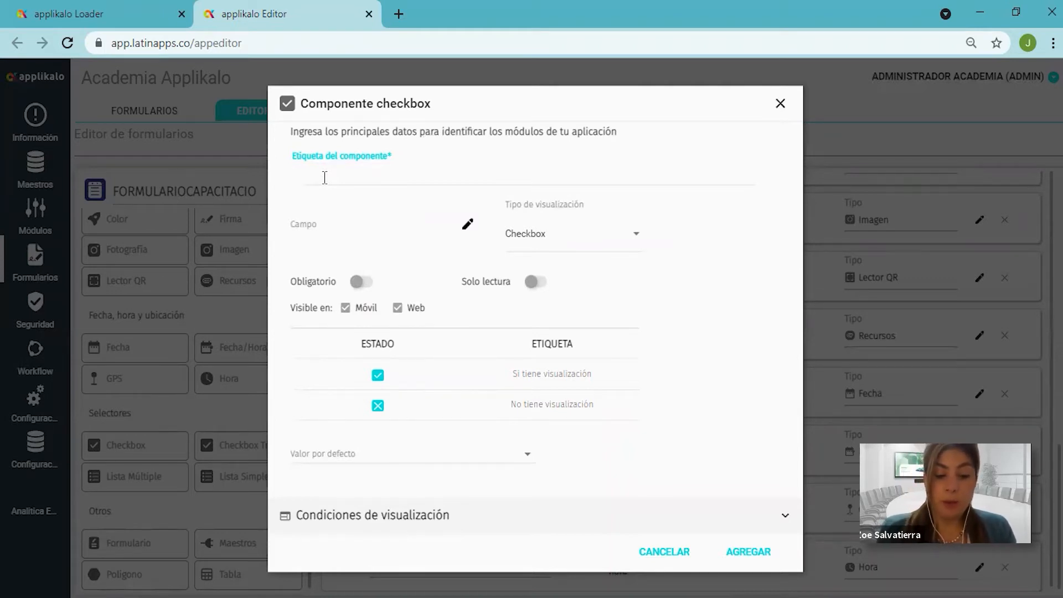
text(Es ma)
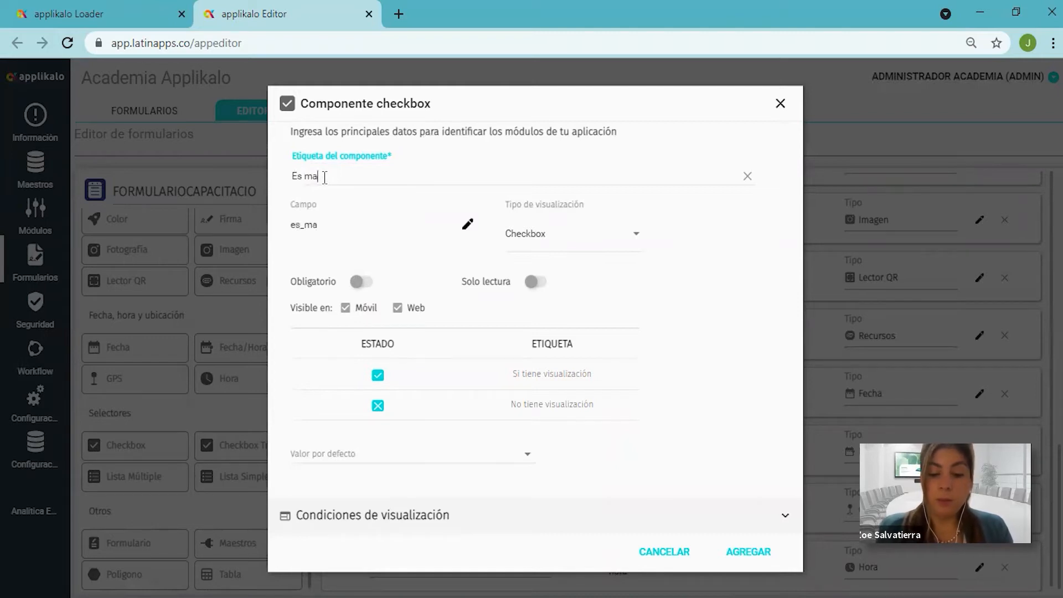
text(yor de esda)
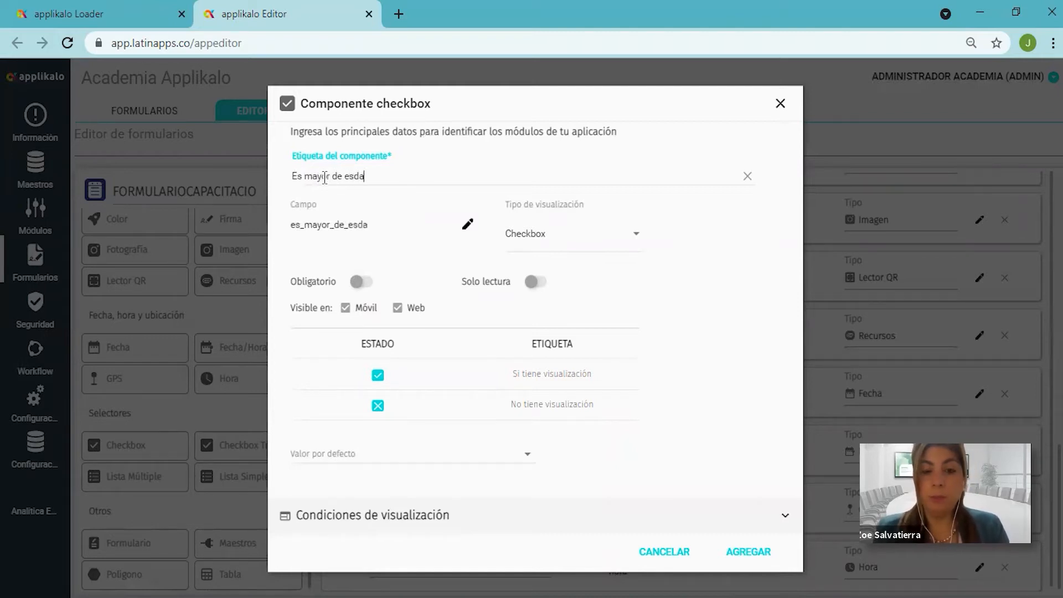
key(BackSpace)
key(BackSpace)
key(BackSpace)
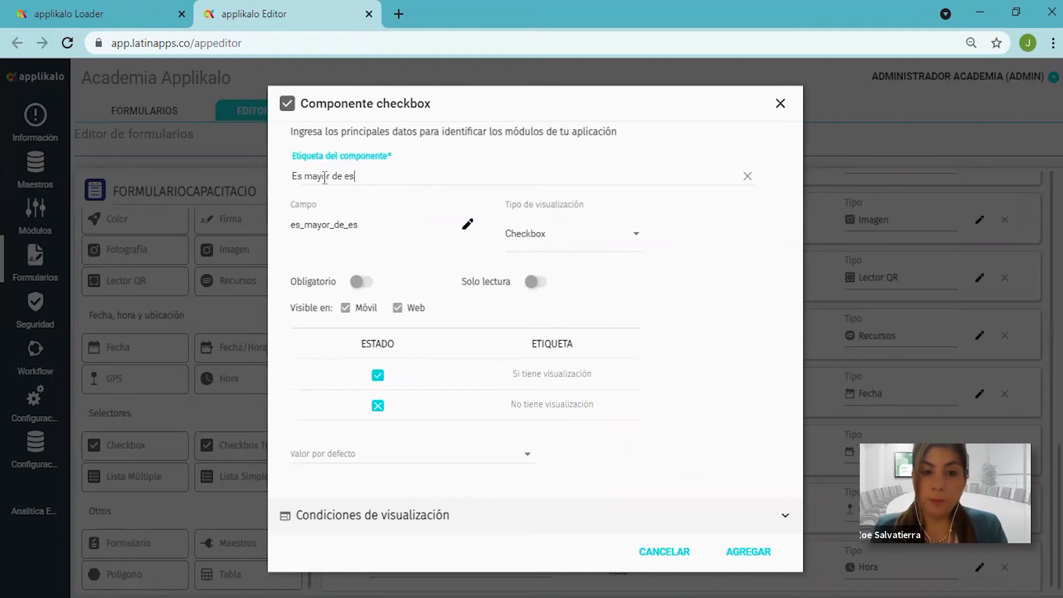
text(dad?)
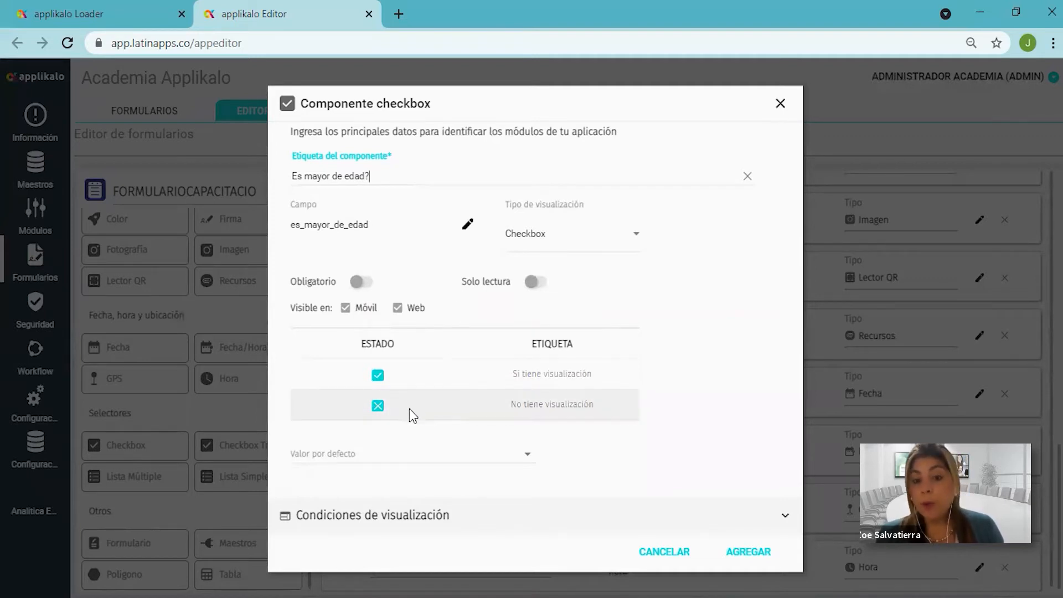
Set the checkbox state labels to "Sí" for checked and "No" for crossed
click(574, 372)
triple_click(575, 372)
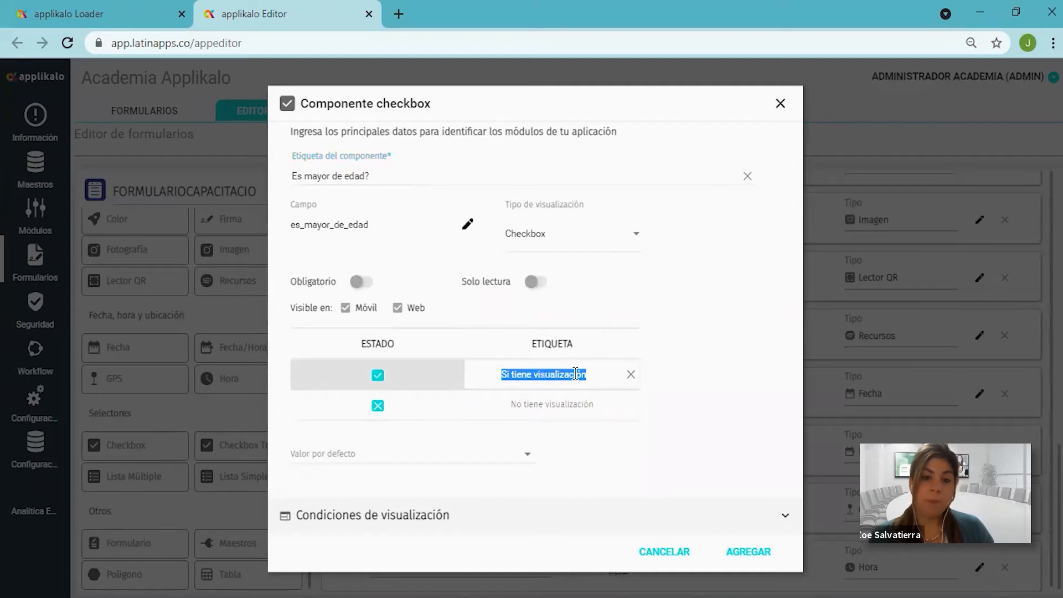
text(Si)
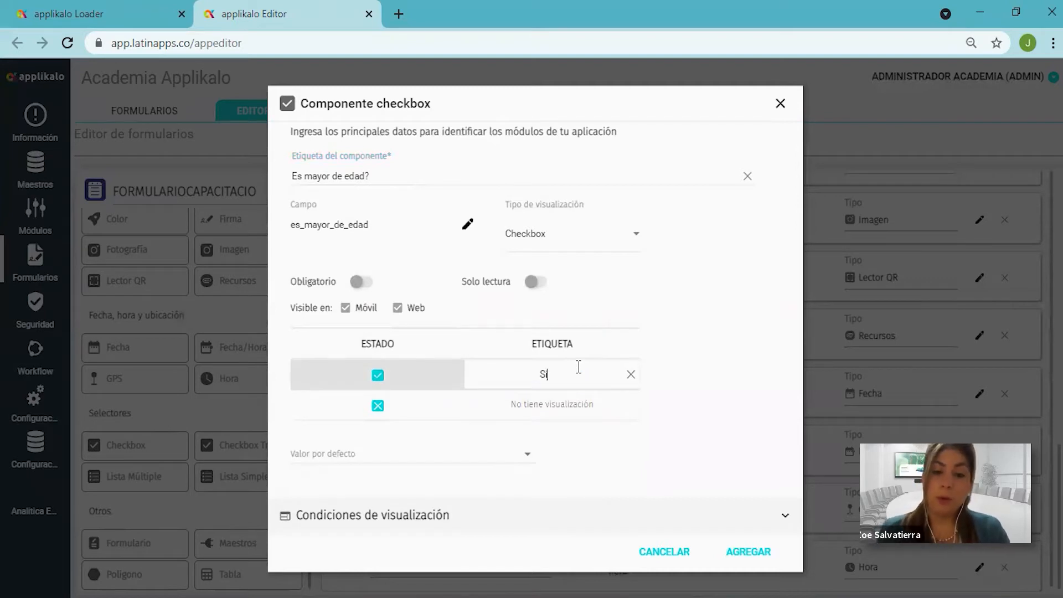
click(559, 403)
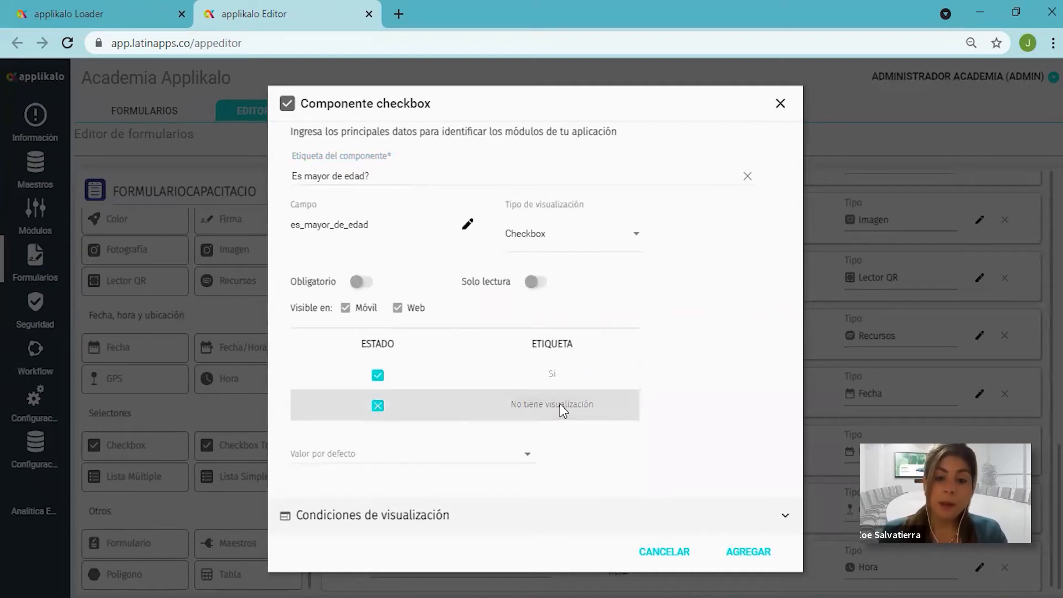
triple_click(563, 405)
text(No)
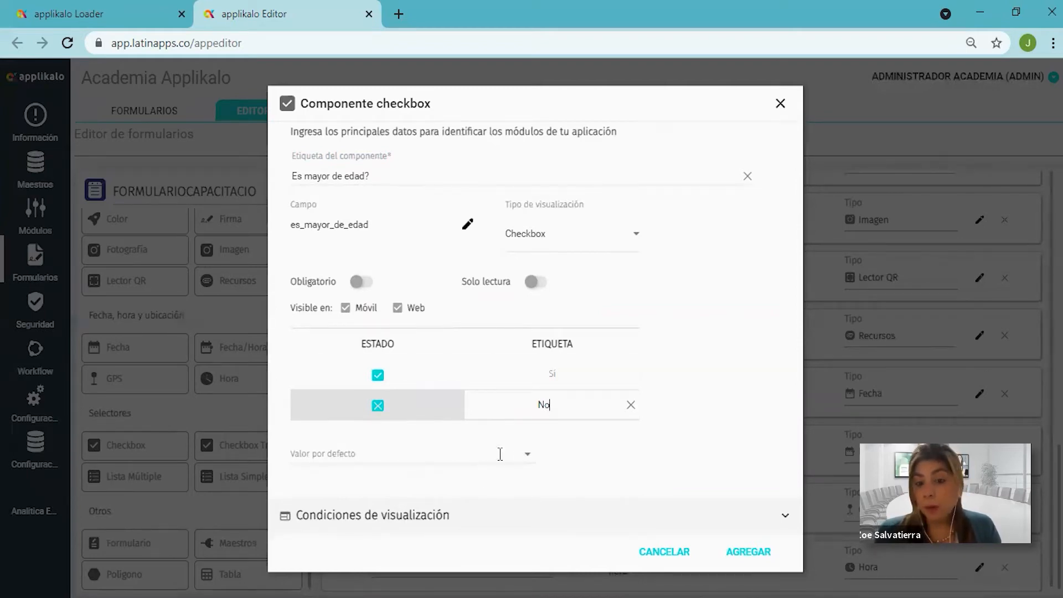
Set the checkbox's default value to Sí and add the component to the form
click(521, 466)
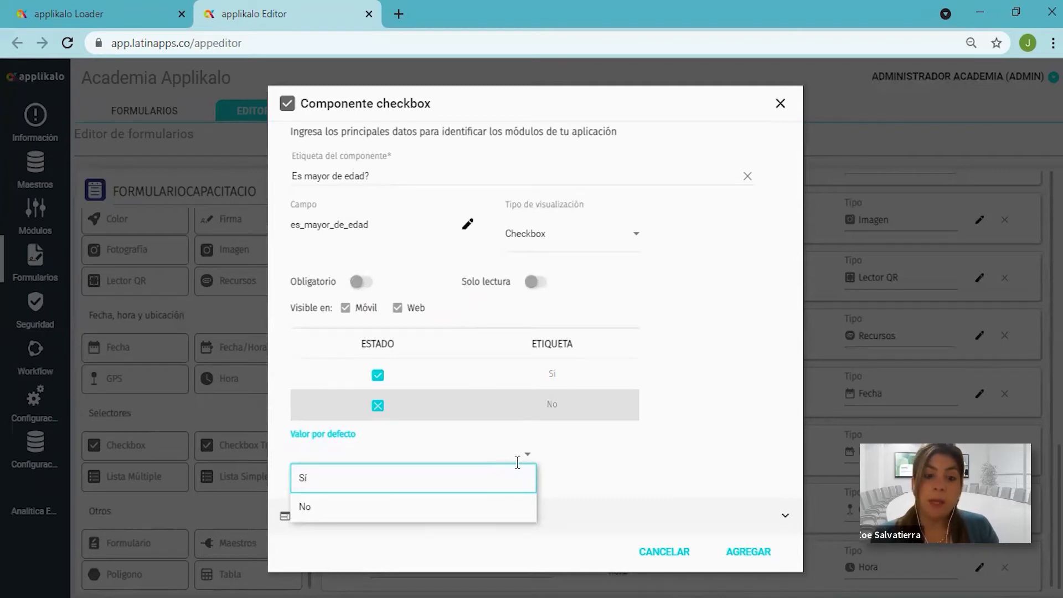
click(476, 485)
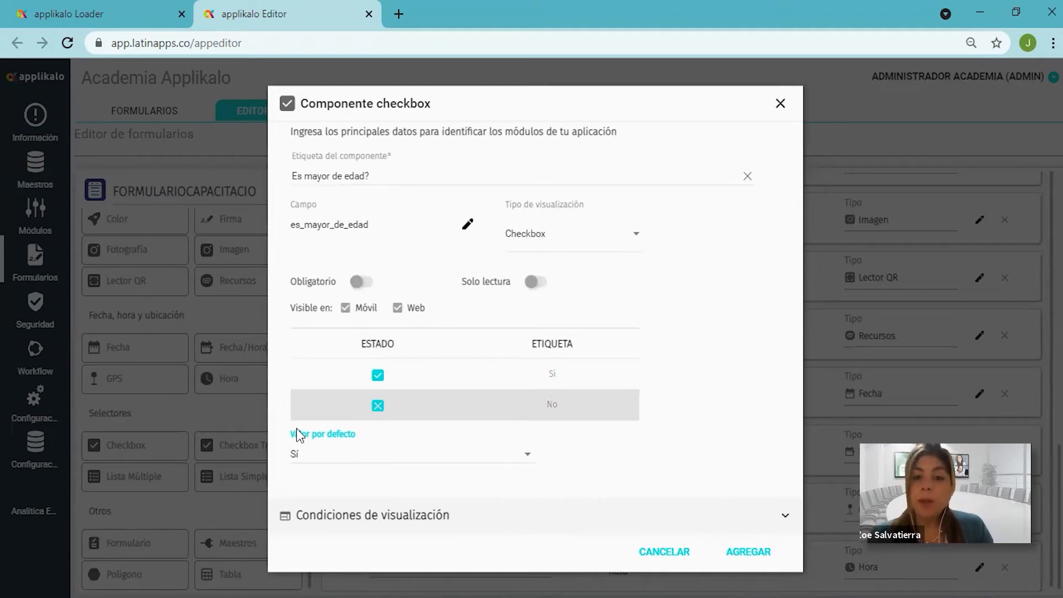
click(740, 556)
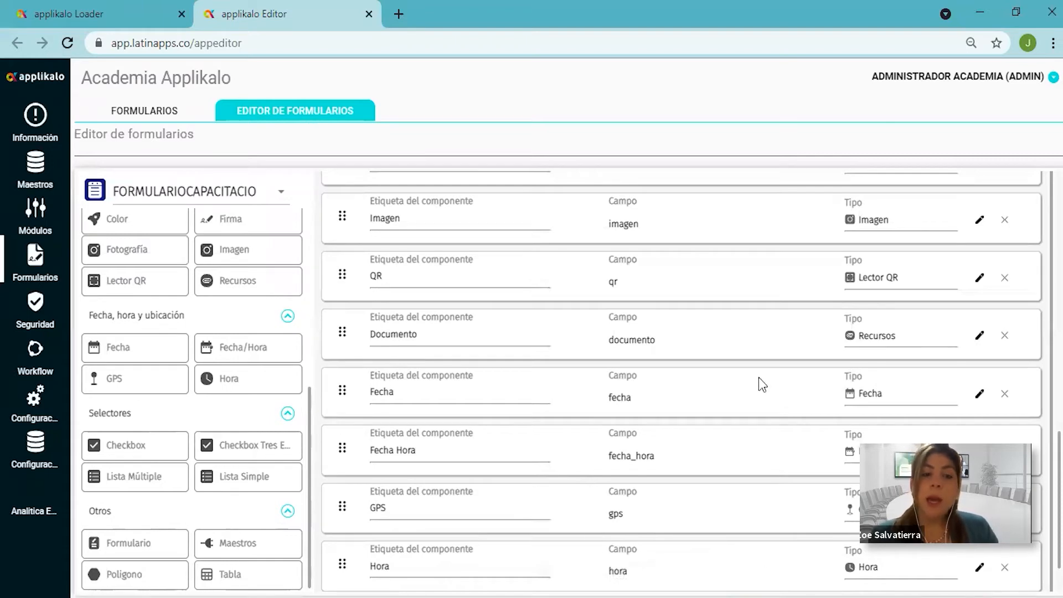
Insert a three-state checkbox (Checkbox Tres Estados) into the form and label it "Elija la opción de su preferencia"
scroll(830, 444, down, 2)
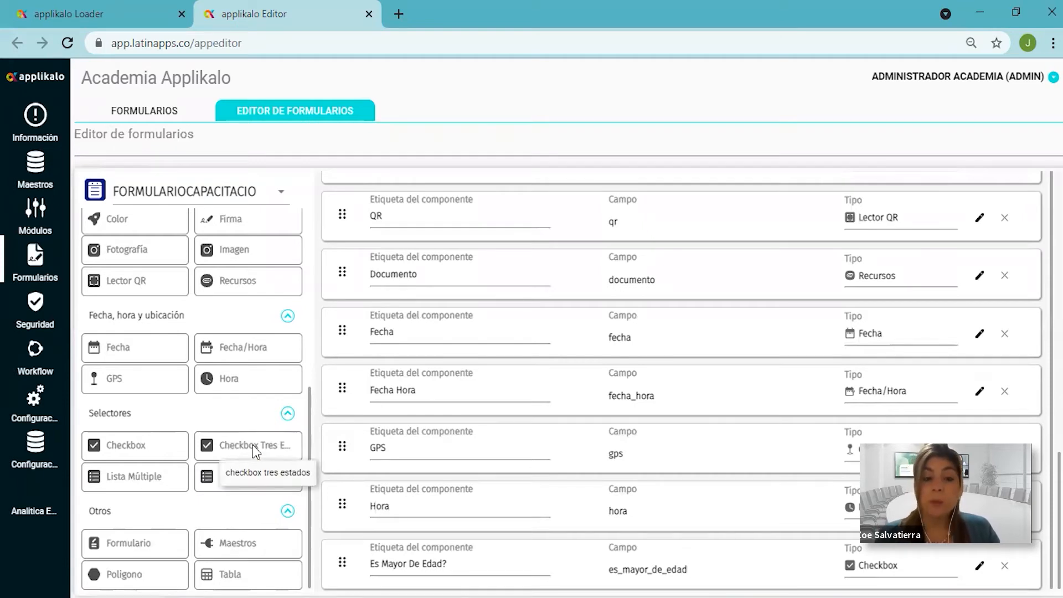
drag(277, 443, 562, 434)
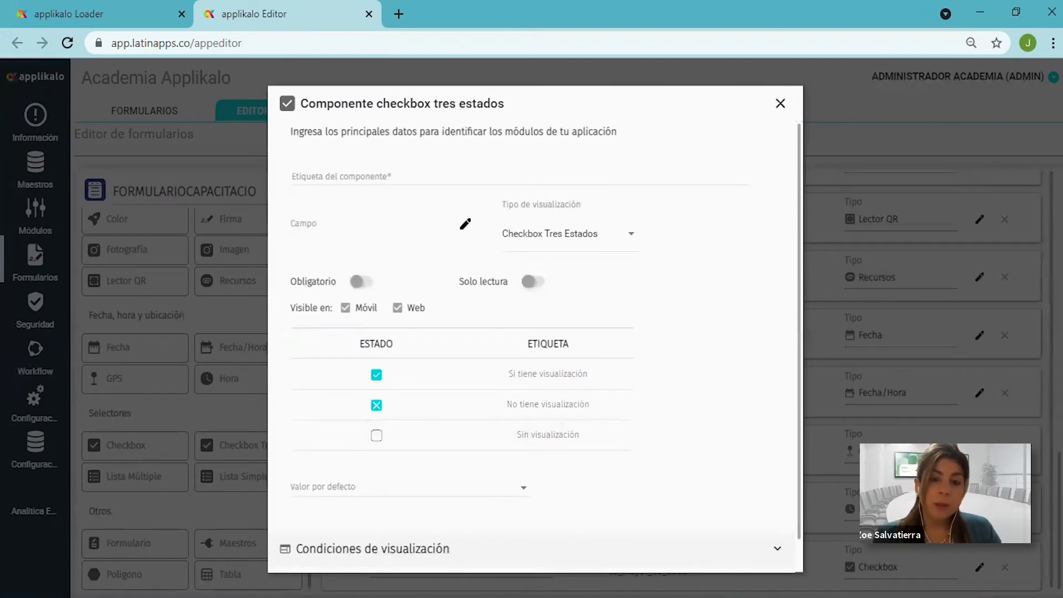
click(368, 169)
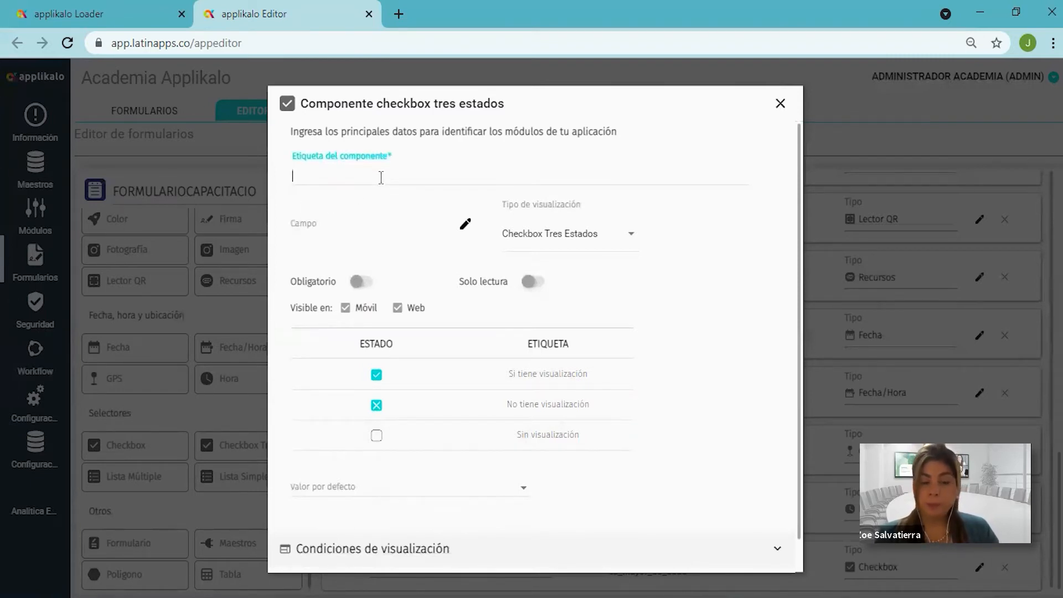
text(Eliga)
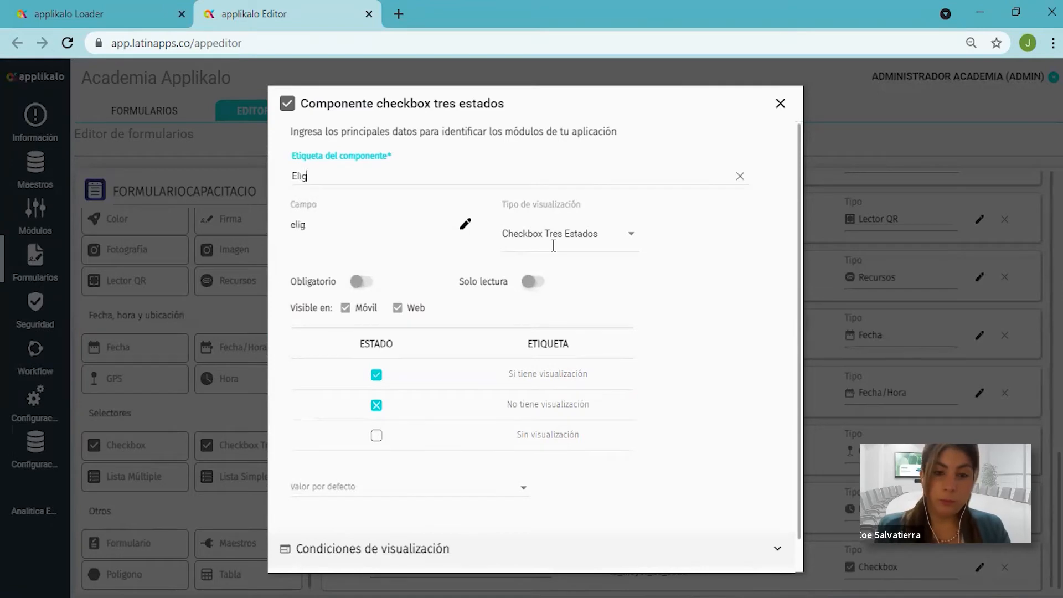
key(BackSpace)
key(BackSpace)
key(BackSpace)
text(ja la )
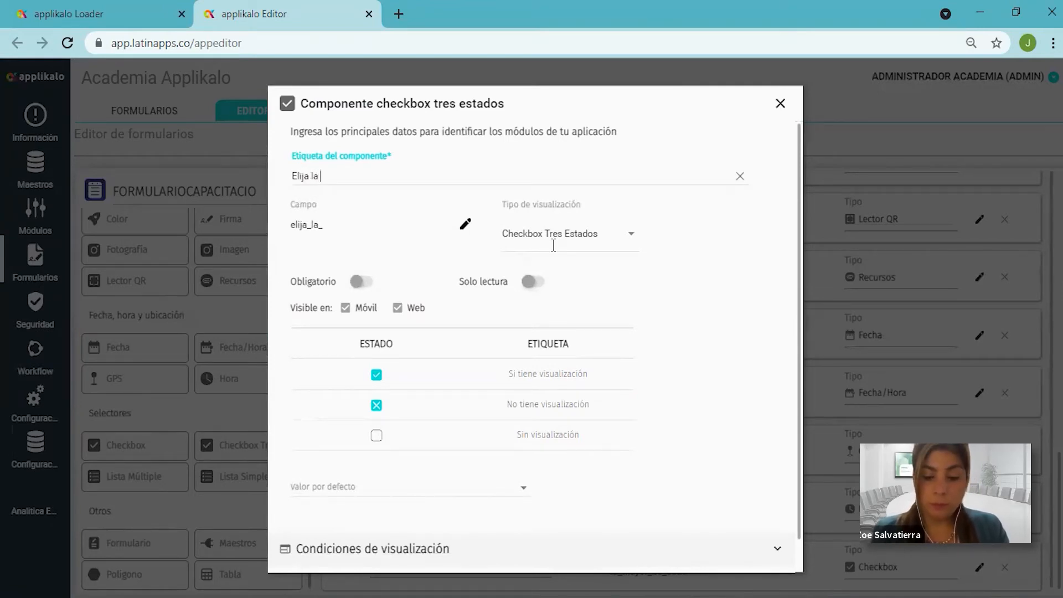
text(opc)
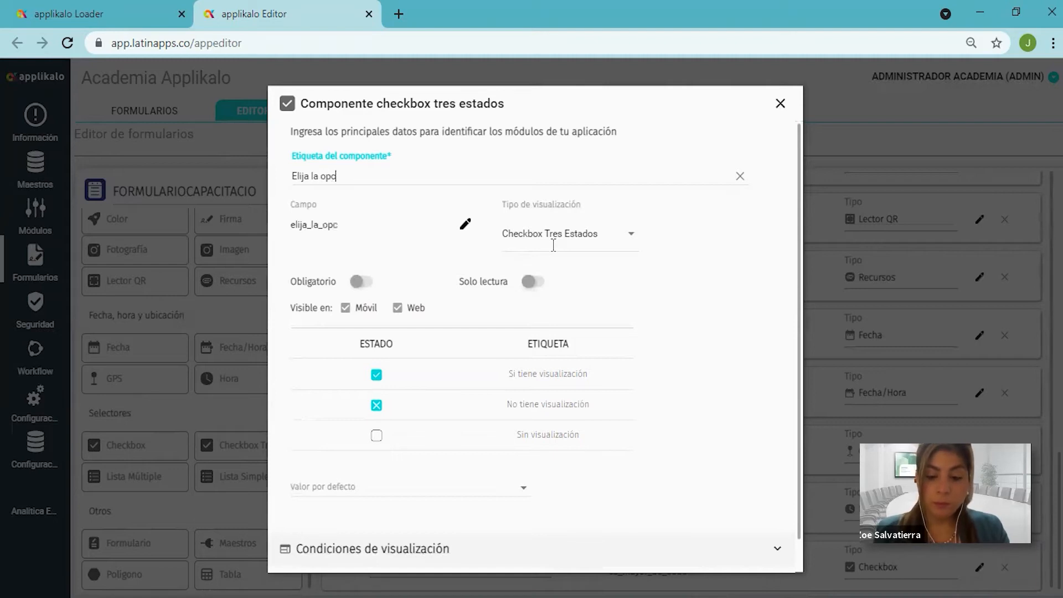
text(ión de su pr)
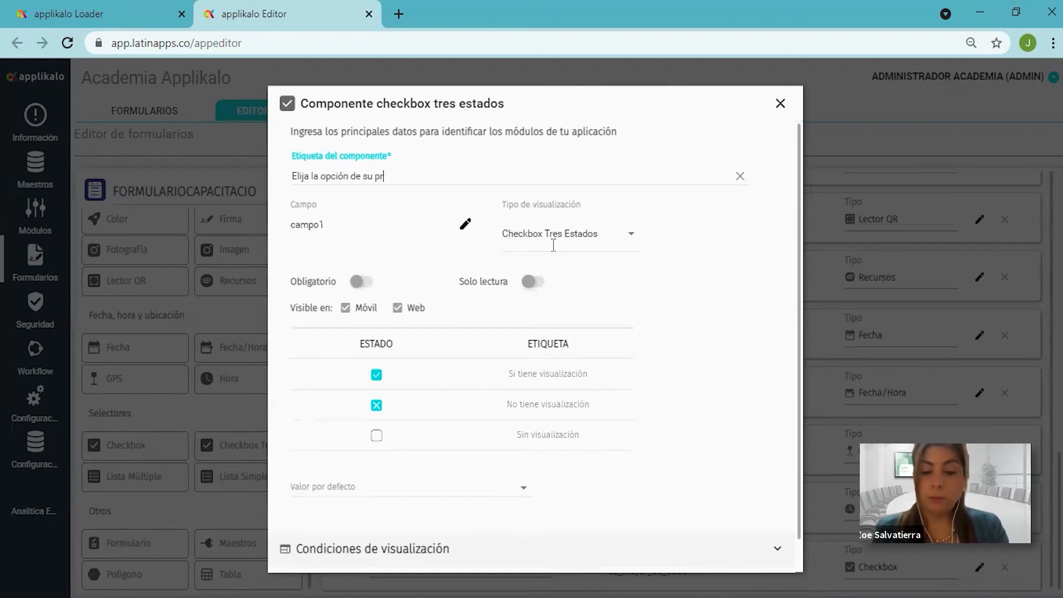
text(eferencia)
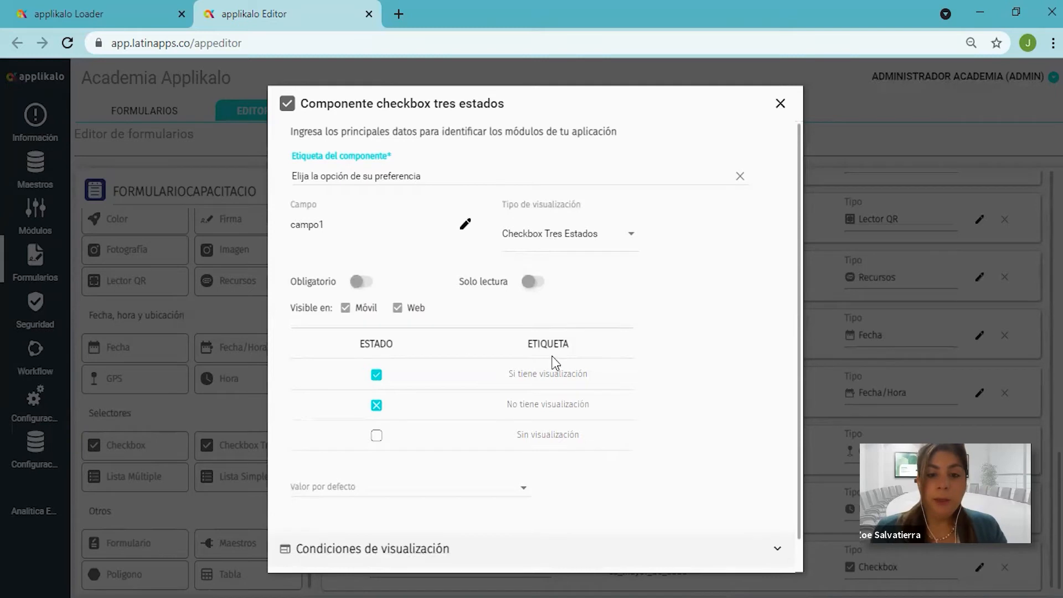
Label the three checkbox states "Sí" for checked, "No" for crossed and "Tal vez" for empty
click(536, 379)
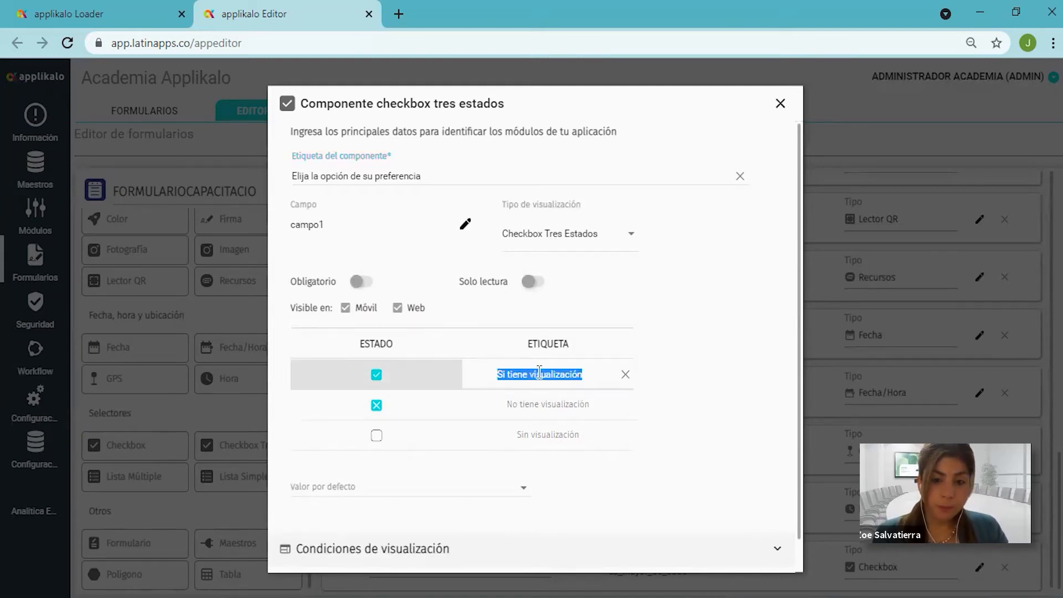
text(Sí)
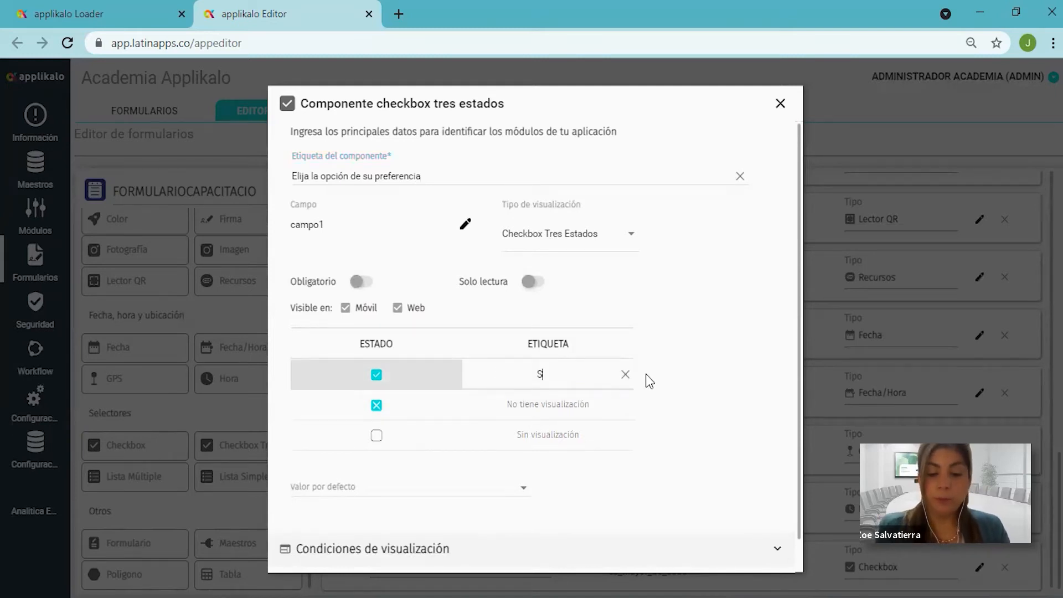
click(590, 399)
text(No)
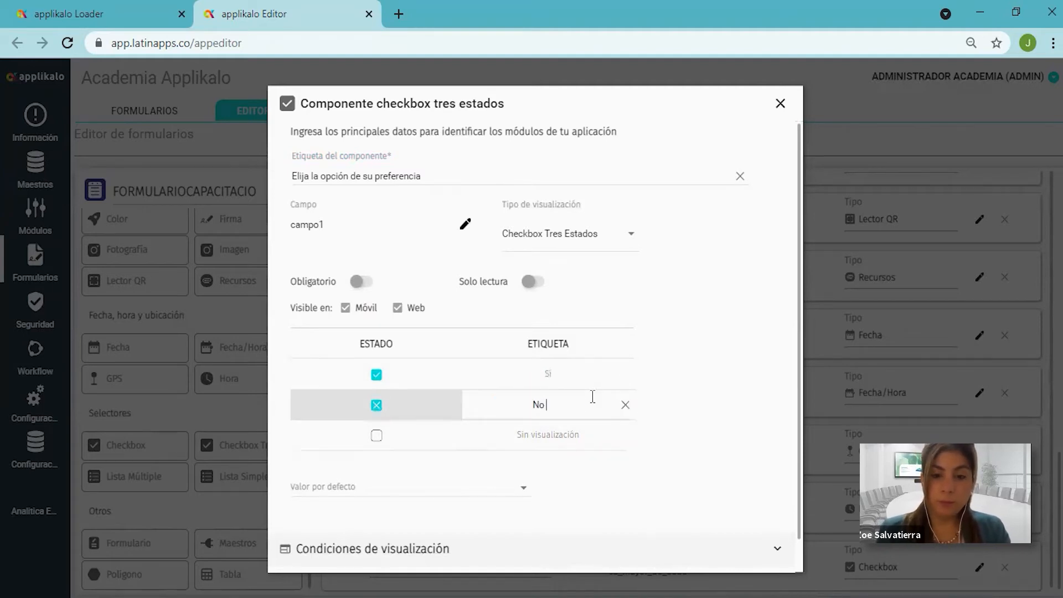
click(567, 436)
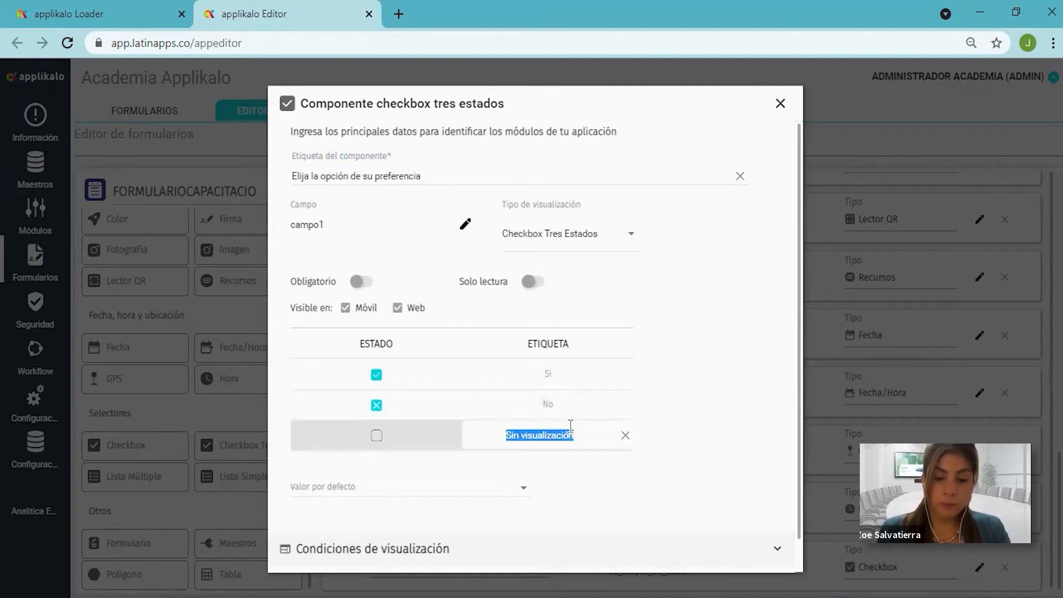
text(Tal vez)
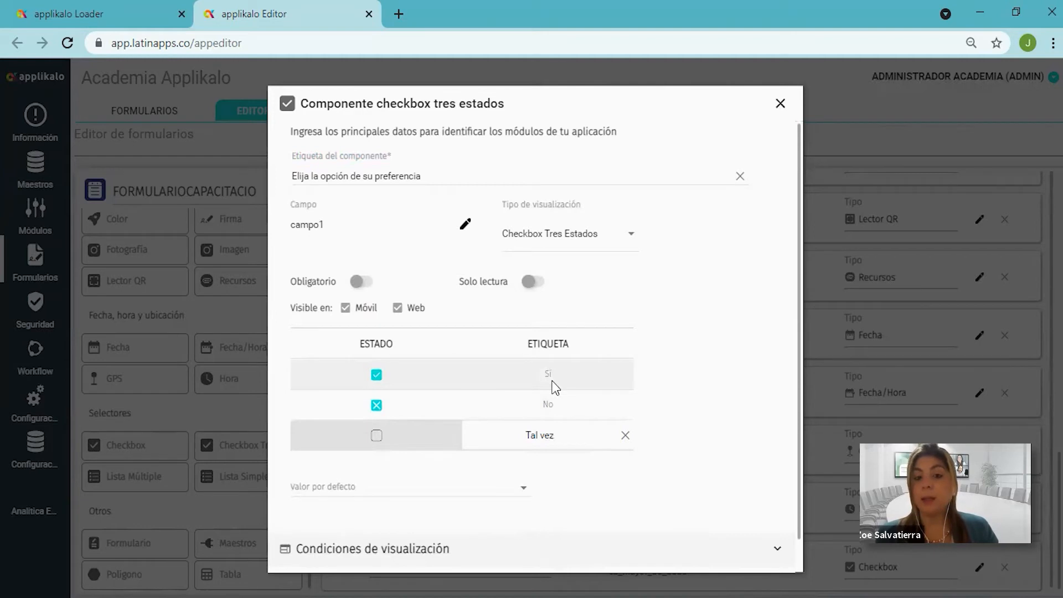
Set the three-state checkbox's default value to Sí and add the component to the form
click(521, 489)
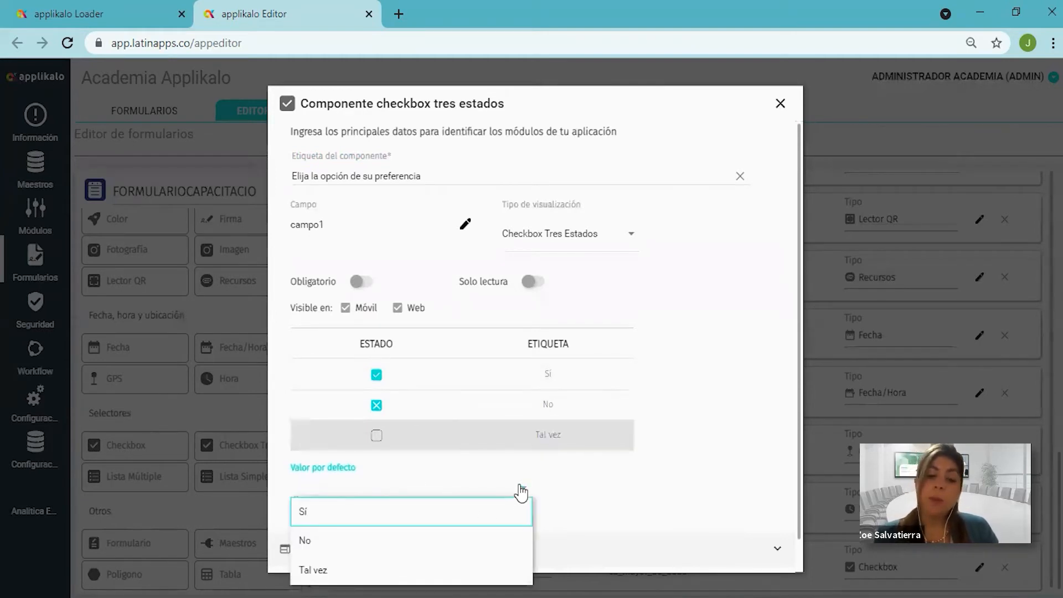
click(464, 510)
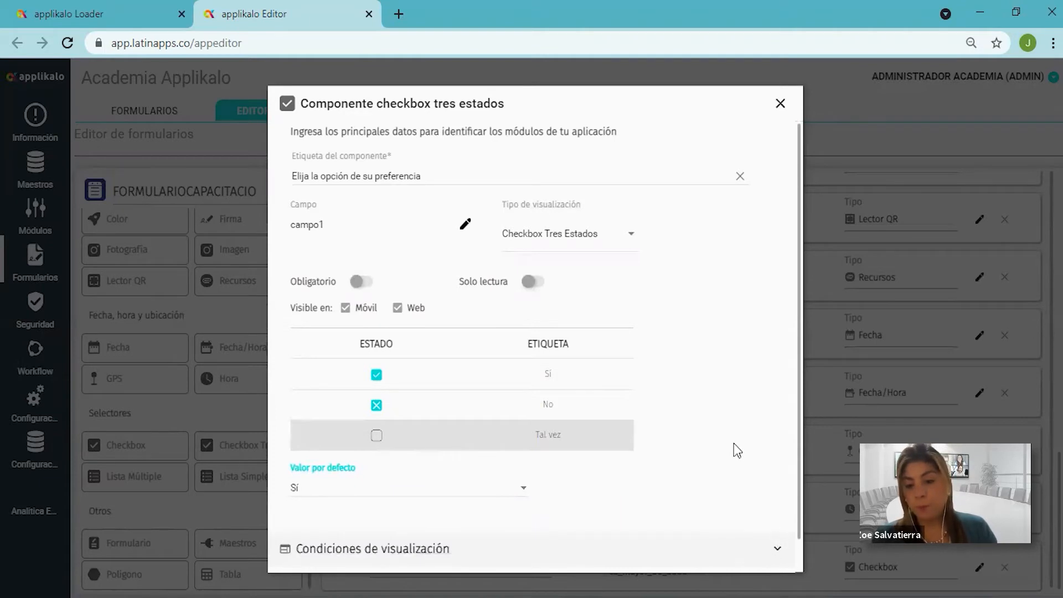
scroll(742, 451, down, 1)
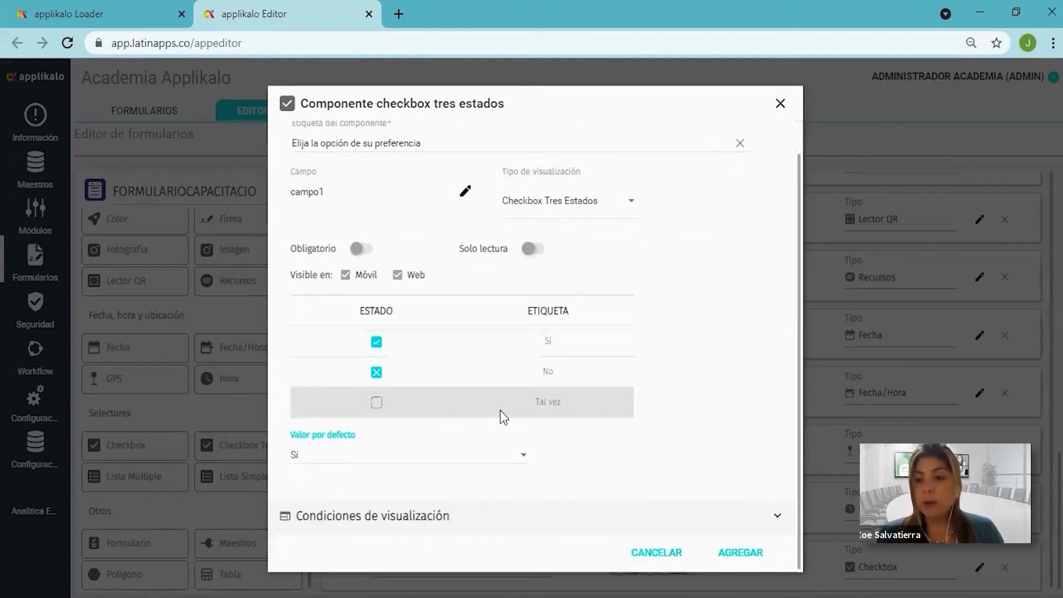
click(741, 560)
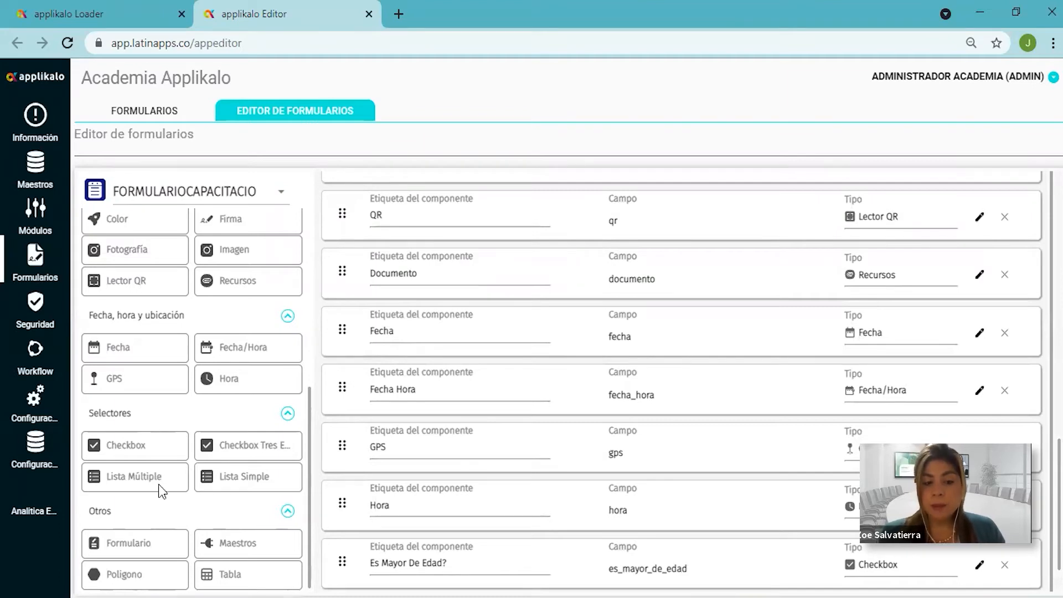
Insert a multiple list (Lista Múltiple) into the form and label it "Combos"
drag(148, 489, 539, 363)
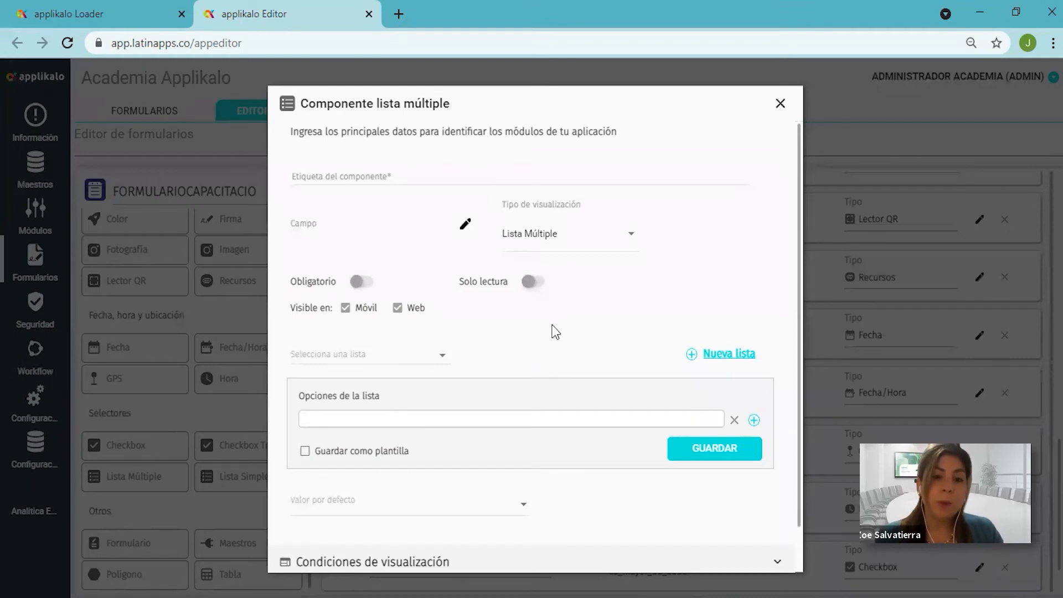
click(384, 175)
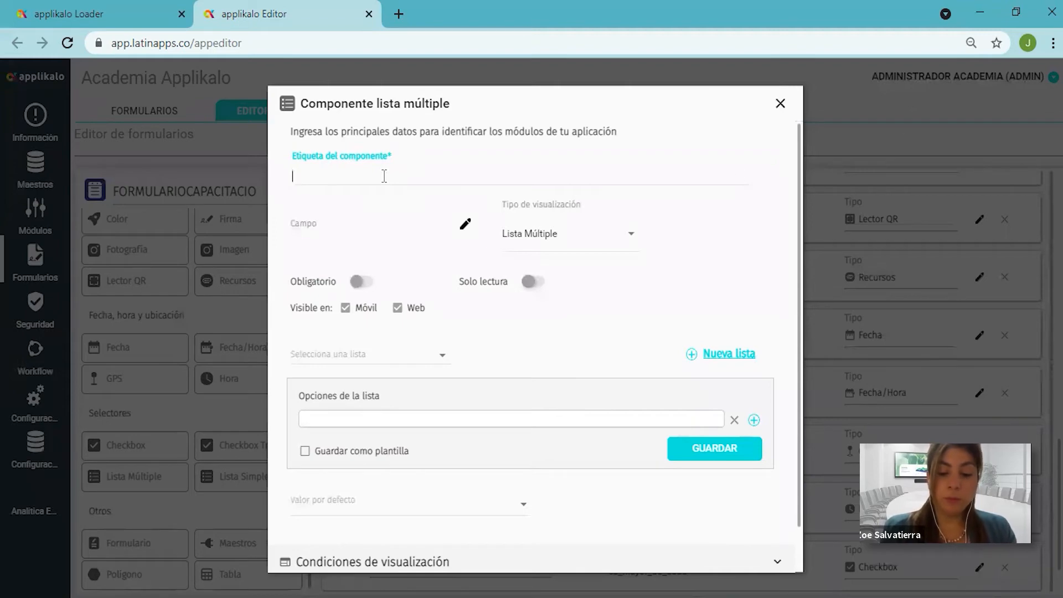
text(Combos)
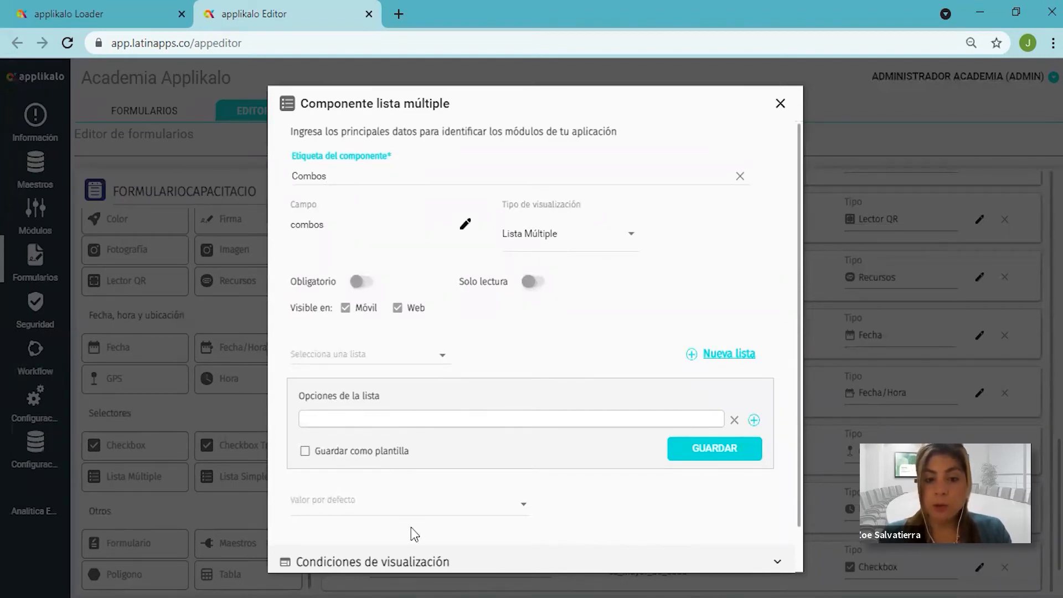
Enter the options "Combo 1", "Combo 2" and "Combo 3" for the Combos list
click(358, 423)
text(Combo 1)
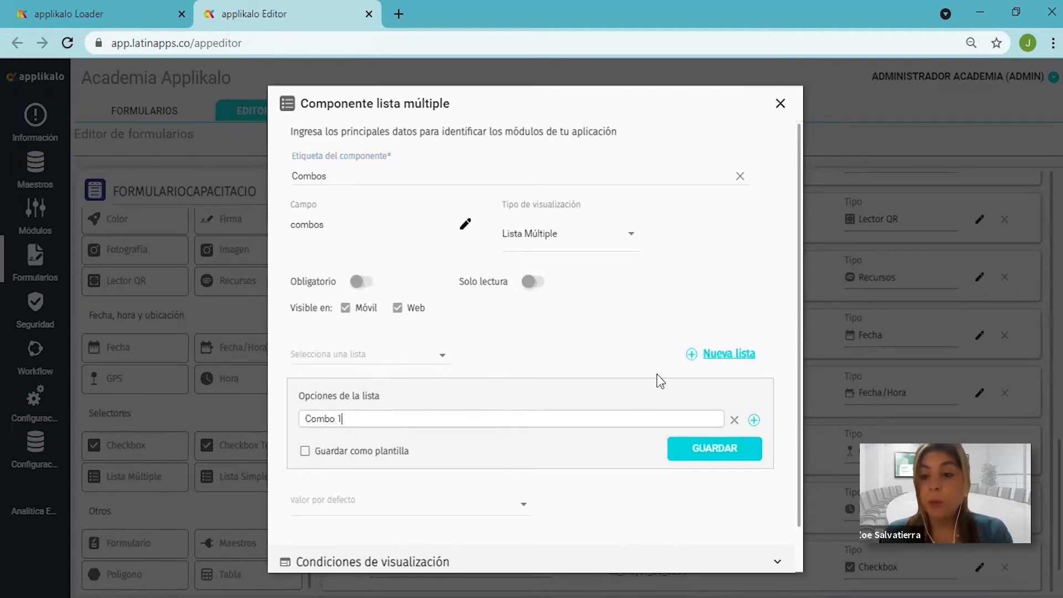
click(754, 419)
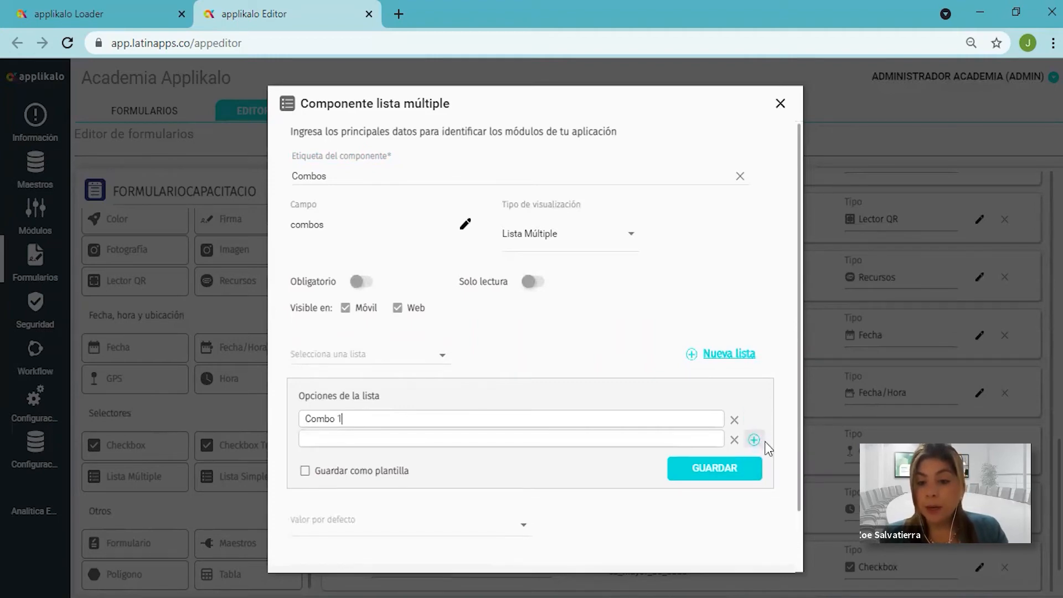
click(564, 438)
text(Com)
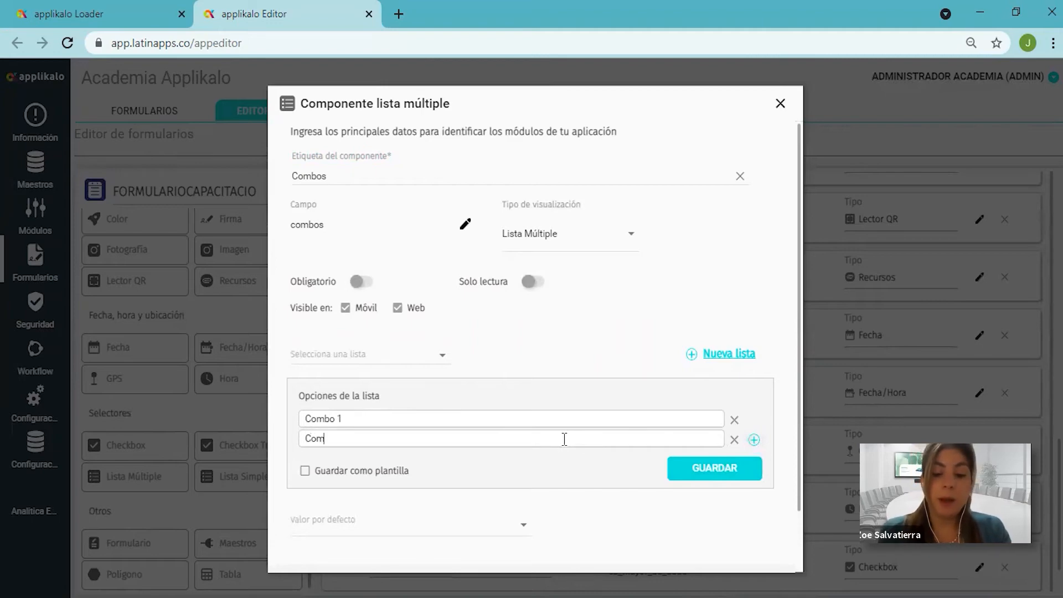
text(bo)
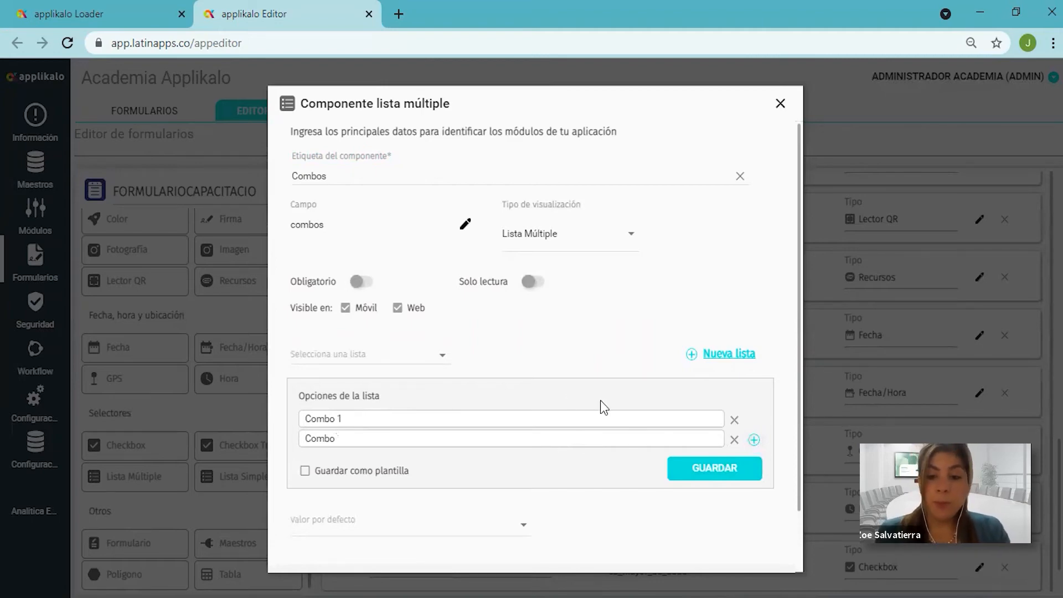
text( 2)
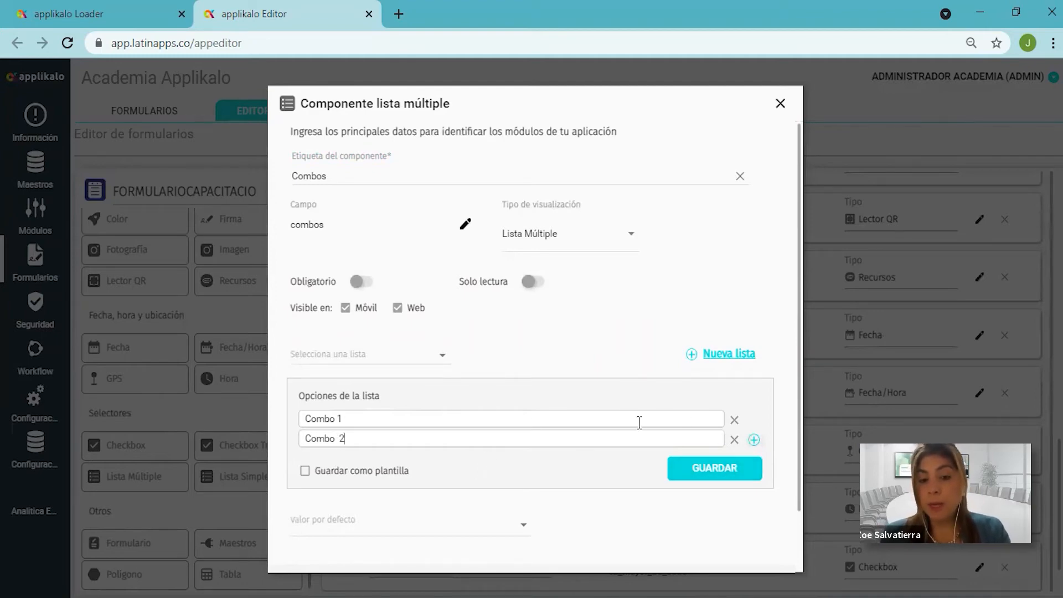
click(754, 440)
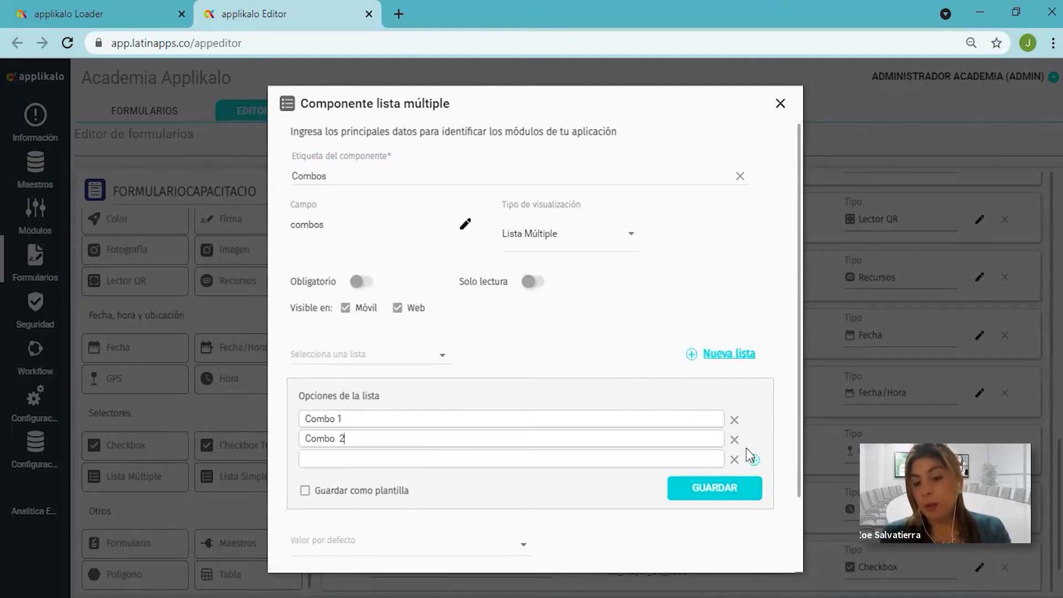
text(C)
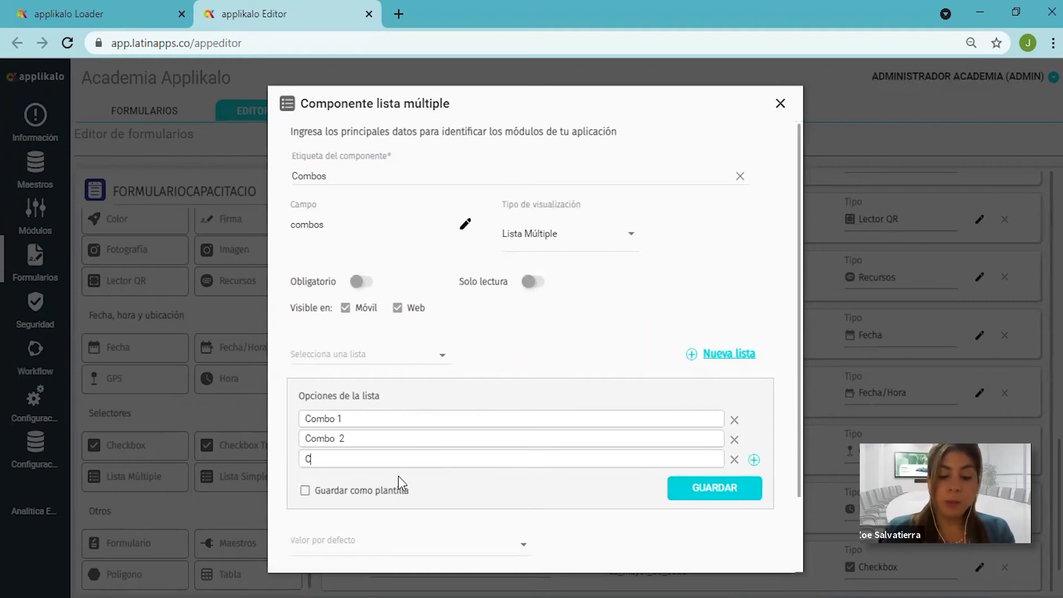
text(ombo 3)
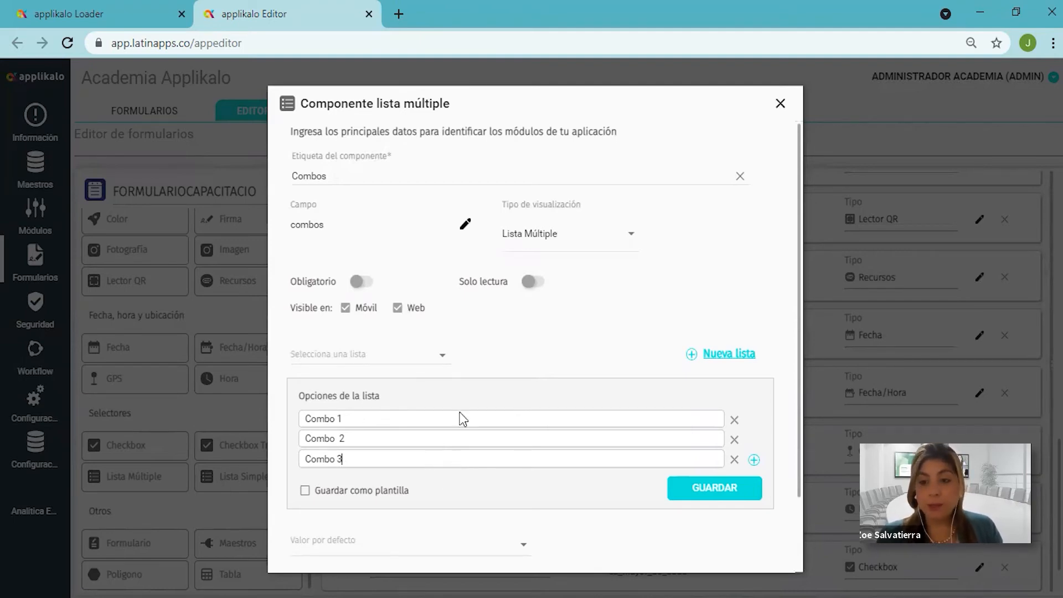
Save the list options as a reusable template named "opcionescombos"
click(305, 491)
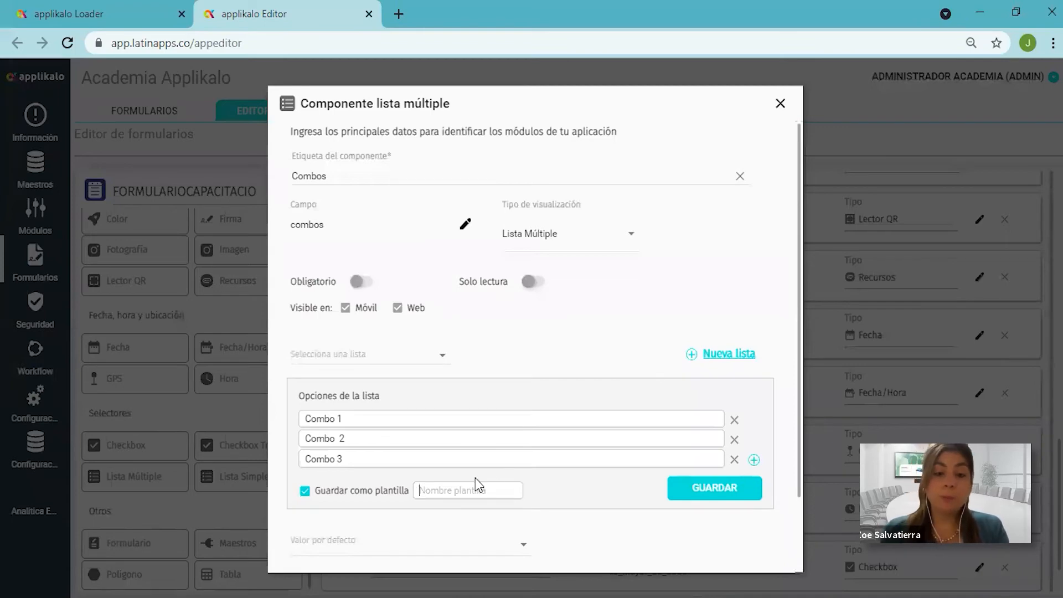
text(opcio)
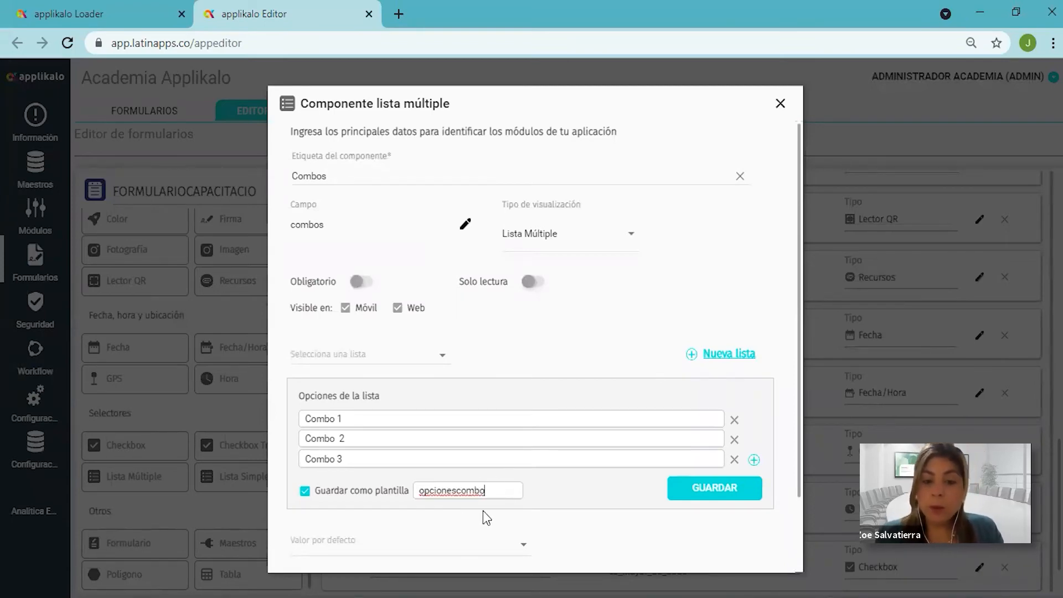
text(nescombos)
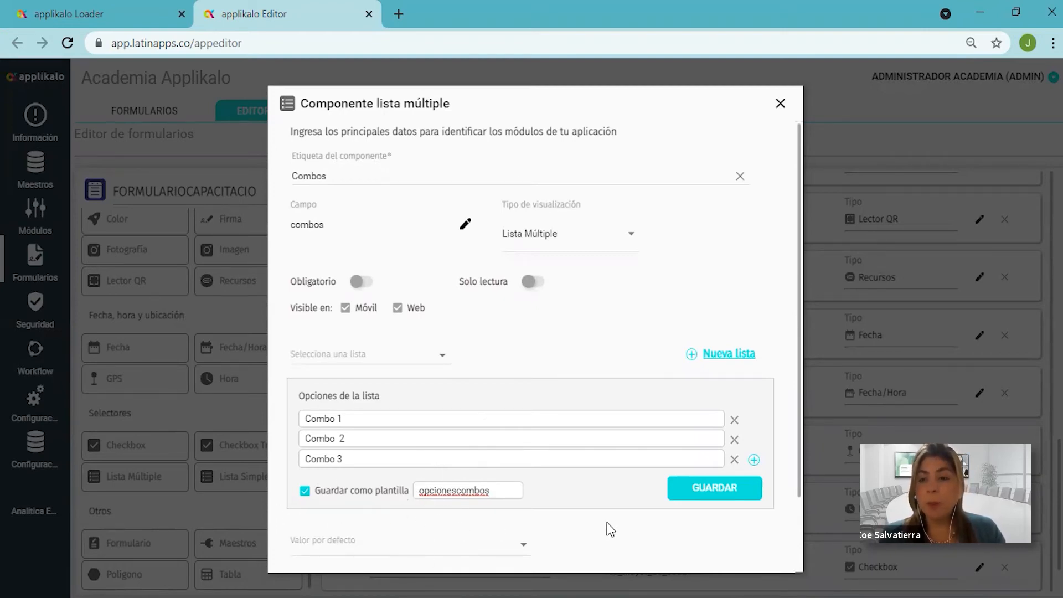
click(728, 500)
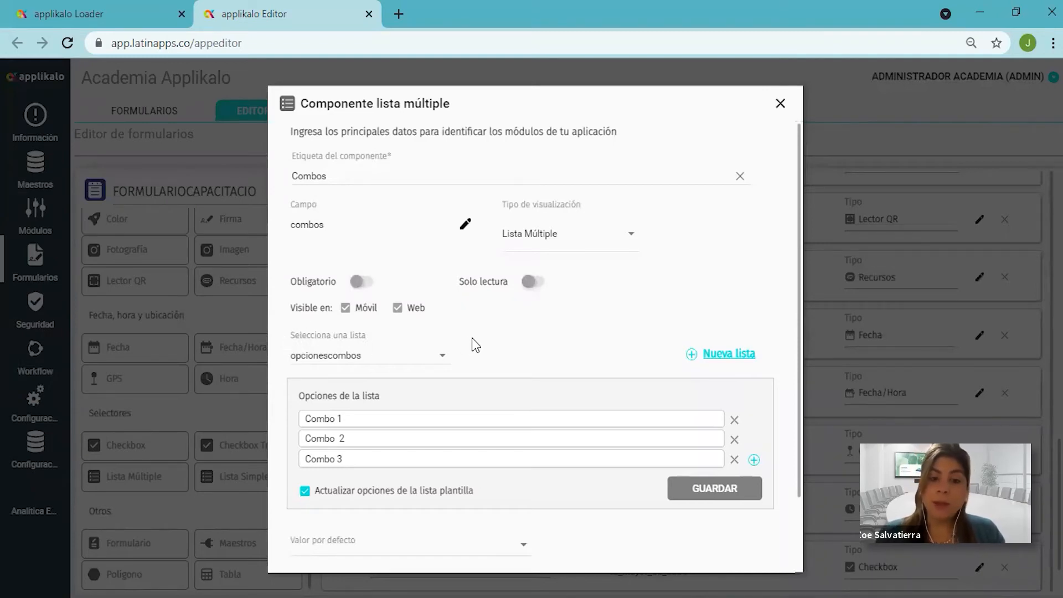
Check the saved lists available for selection and add the Combos component to the form without a default value
click(442, 357)
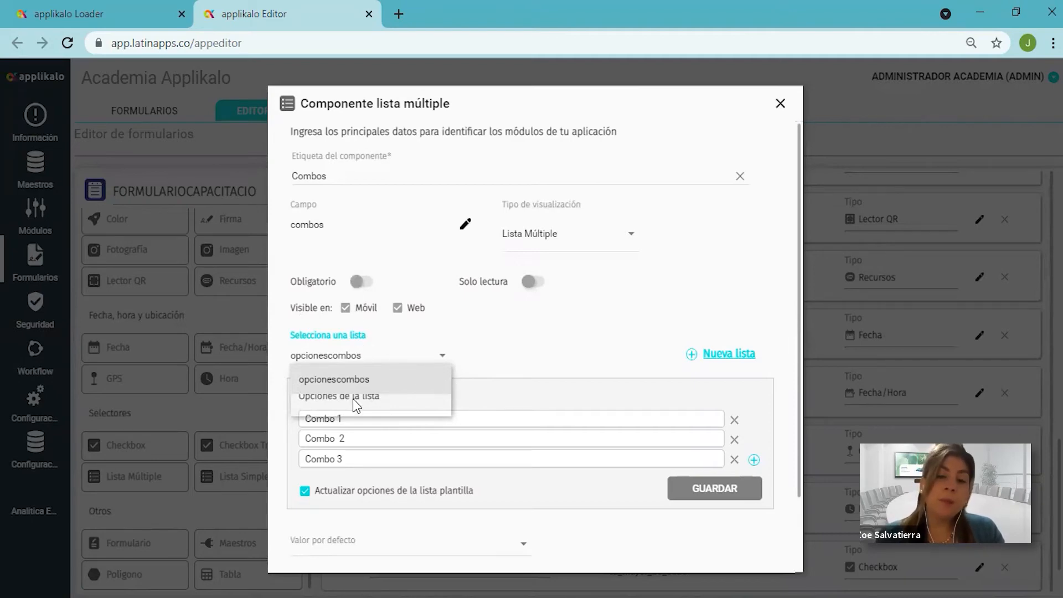
click(599, 320)
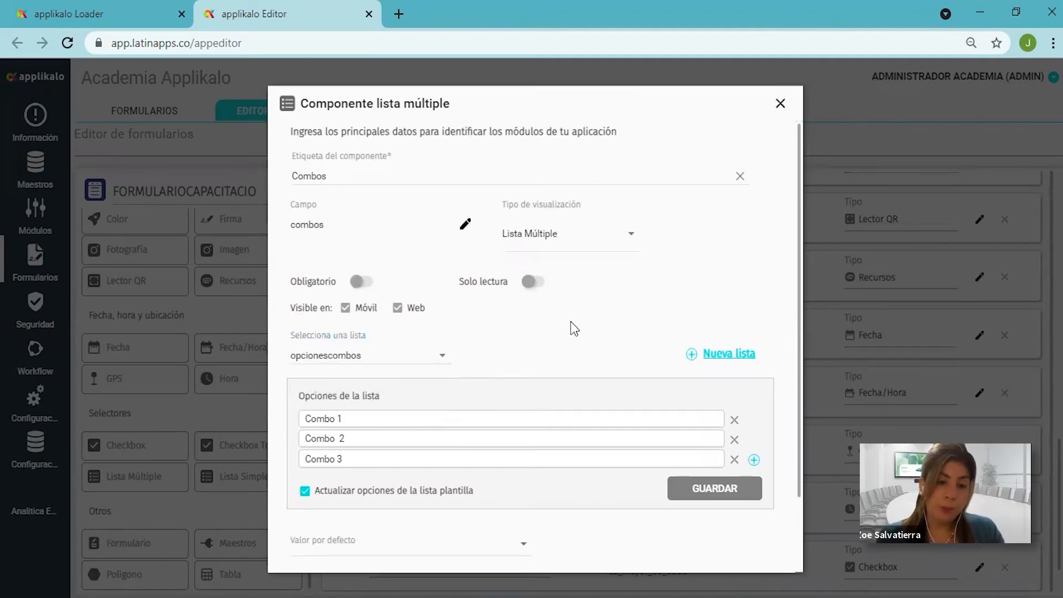
scroll(552, 427, down, 2)
scroll(551, 455, up, 2)
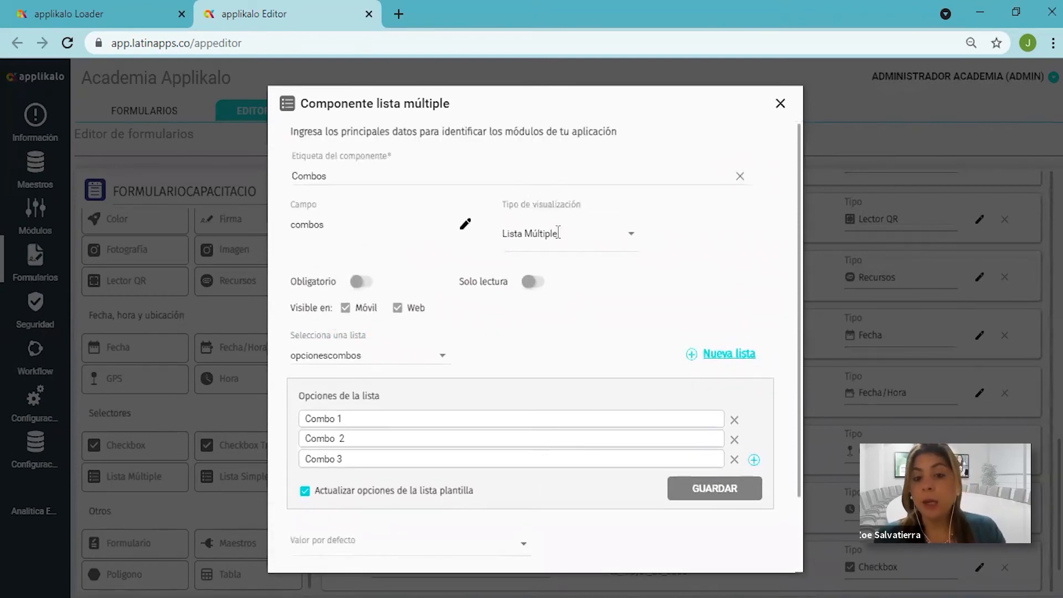
scroll(575, 406, down, 2)
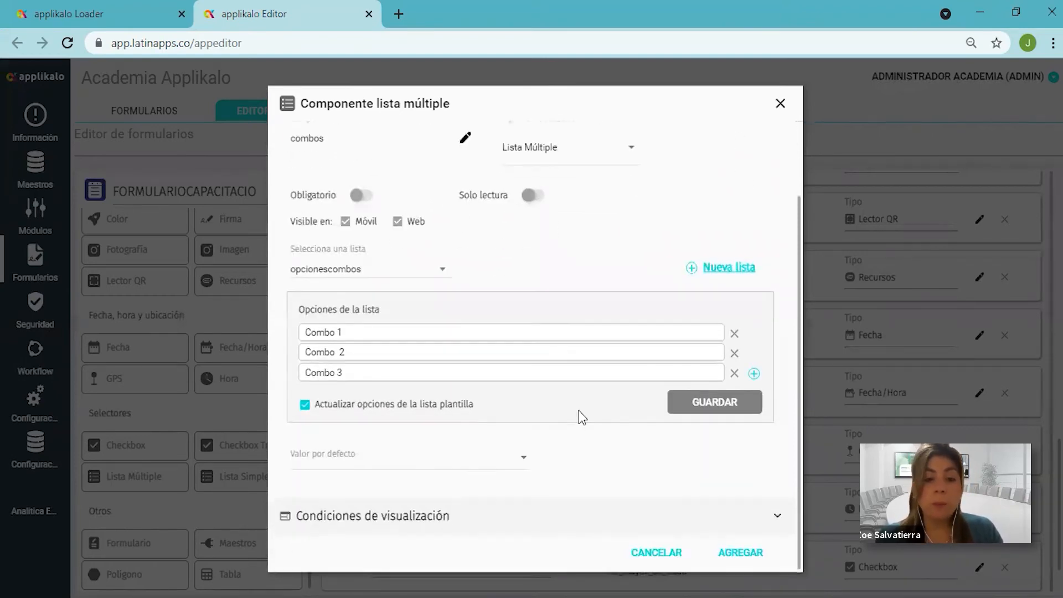
click(753, 556)
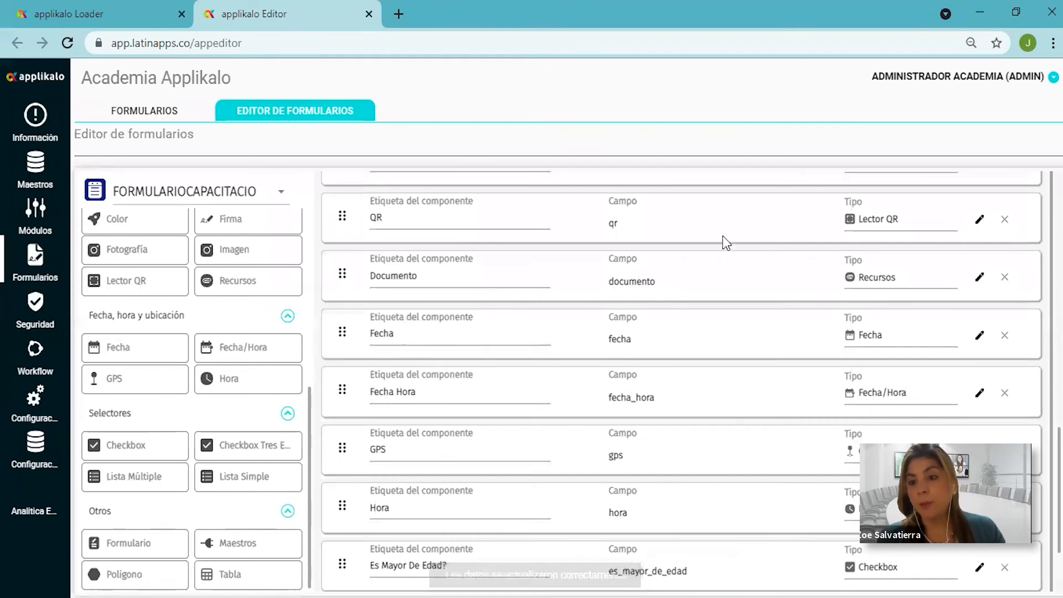
Insert a simple list (Lista Simple) into the form, label it "Opciones" and check which saved lists it can use
scroll(698, 343, down, 2)
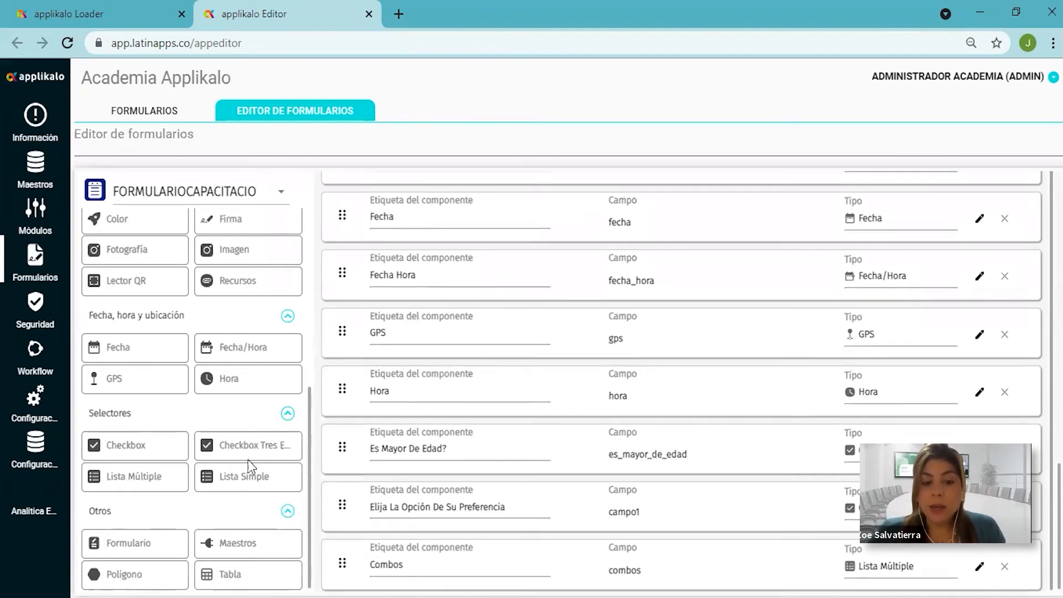
drag(254, 476, 520, 443)
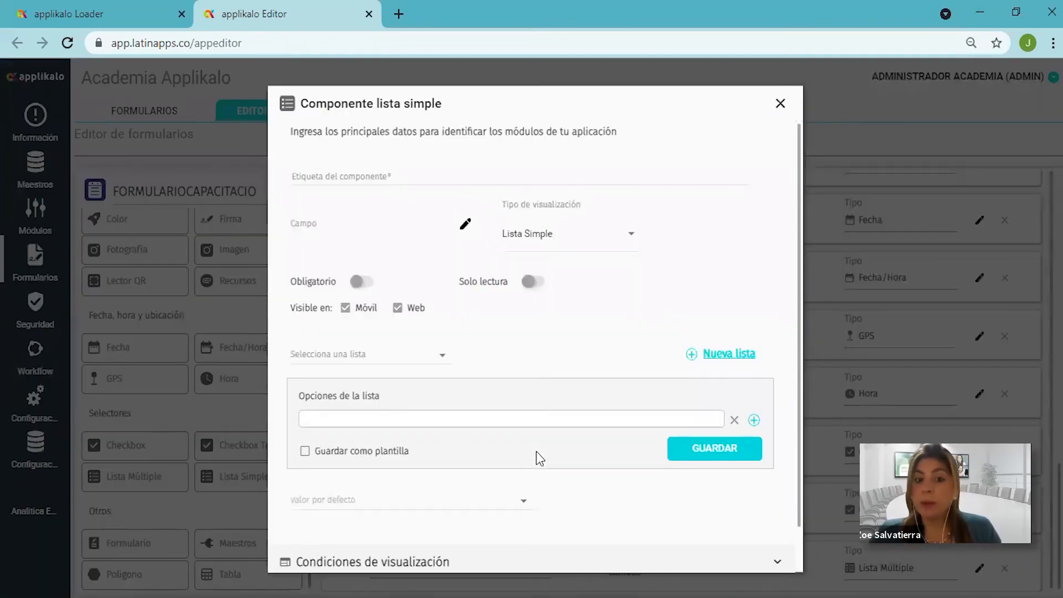
click(365, 169)
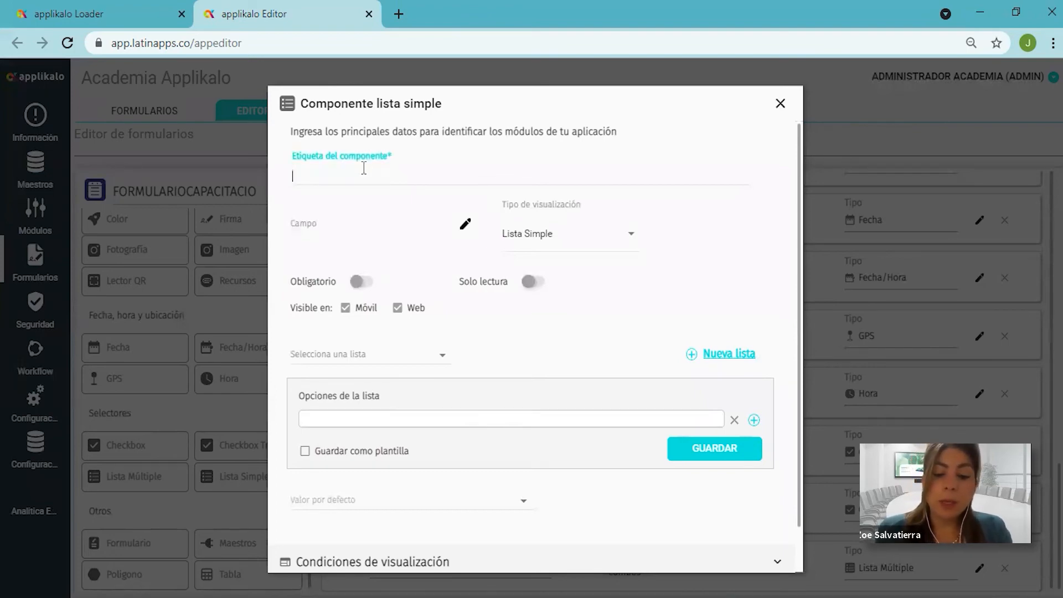
text(Opciones)
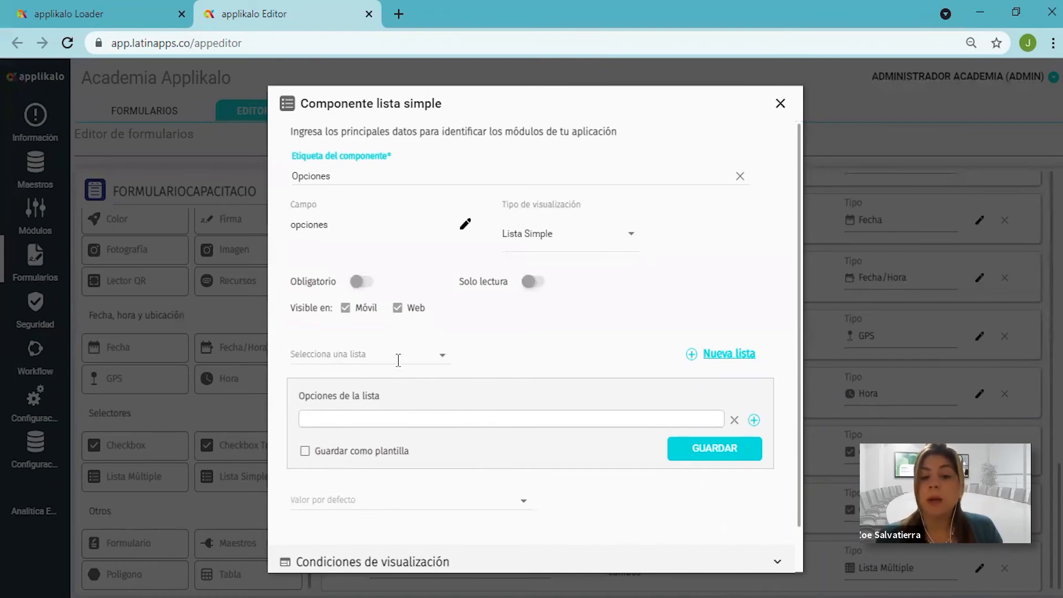
click(441, 360)
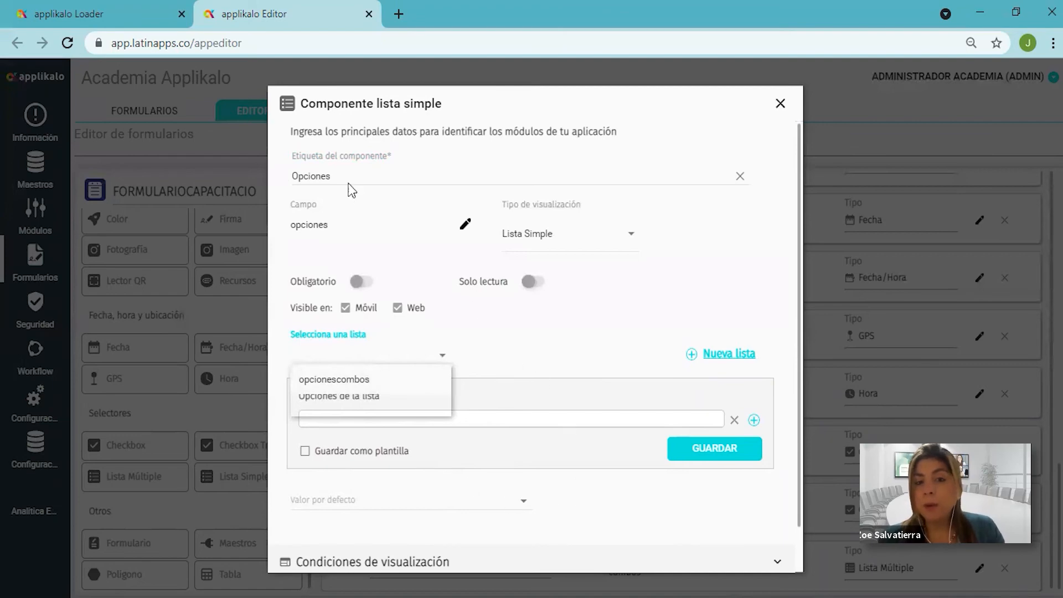
click(550, 306)
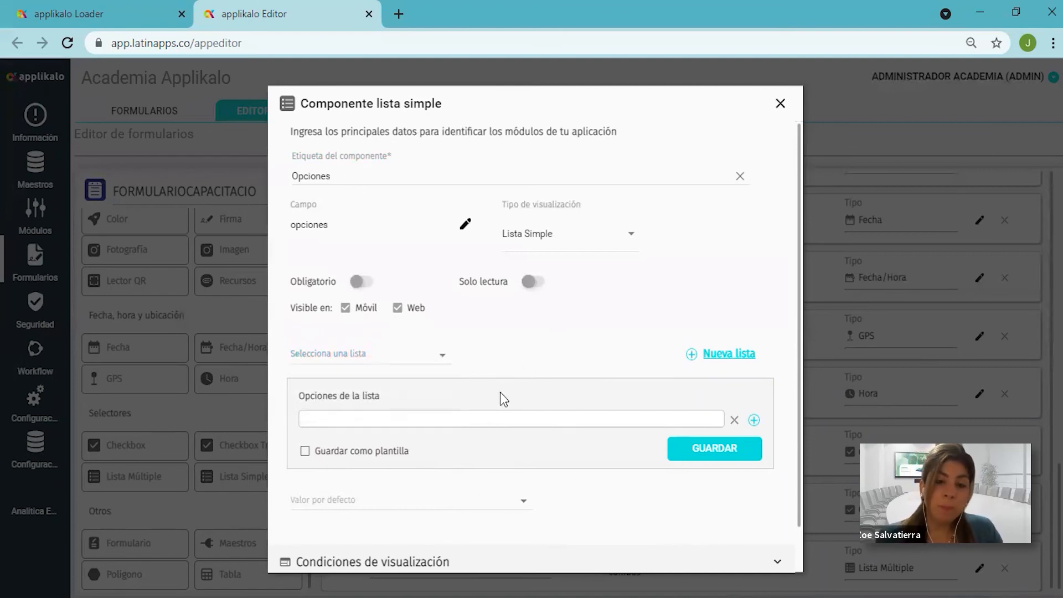
Enter the options "Opción 1", "Opción 2" and "Opción 3" for the Opciones simple list
click(591, 416)
text(Op)
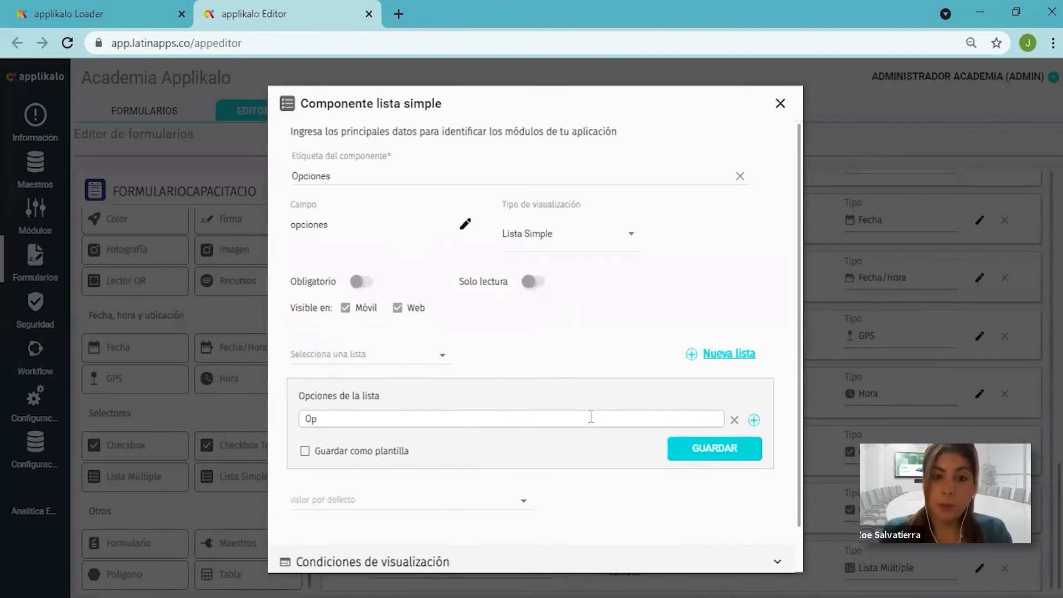
text(ci)
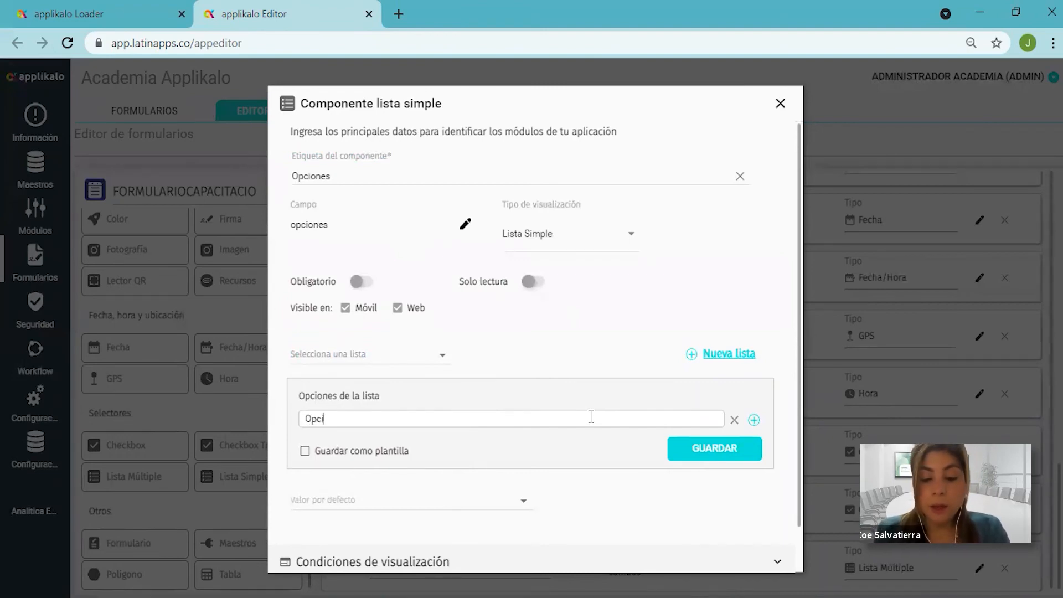
text(ón 1)
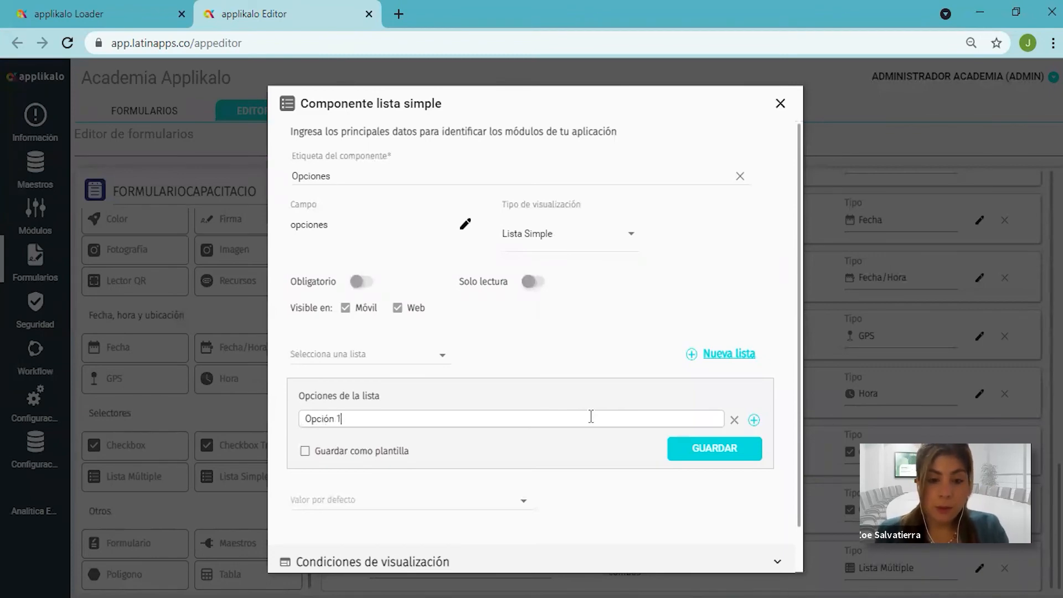
click(754, 420)
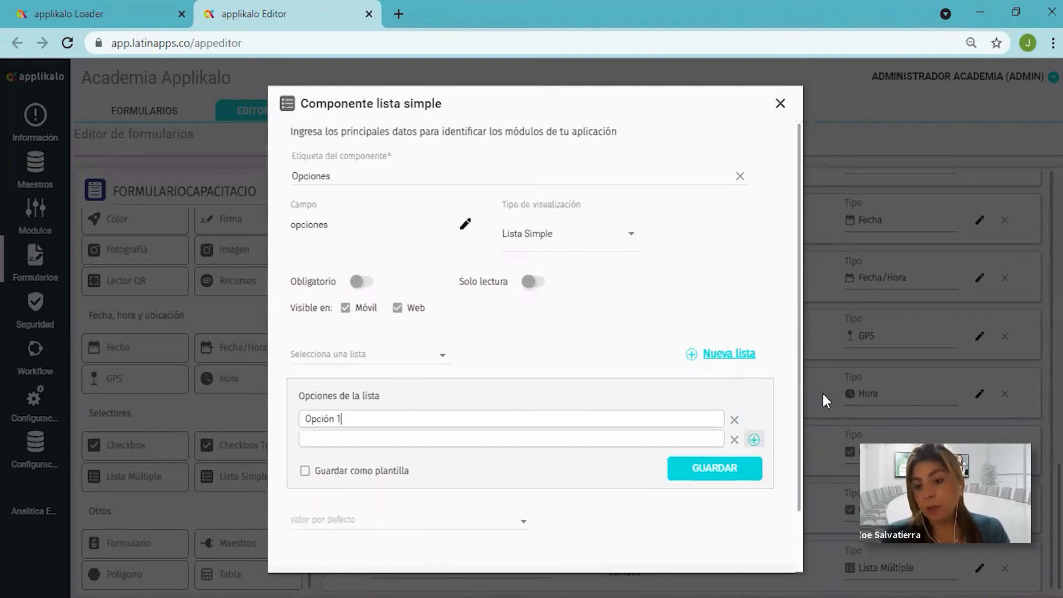
click(366, 436)
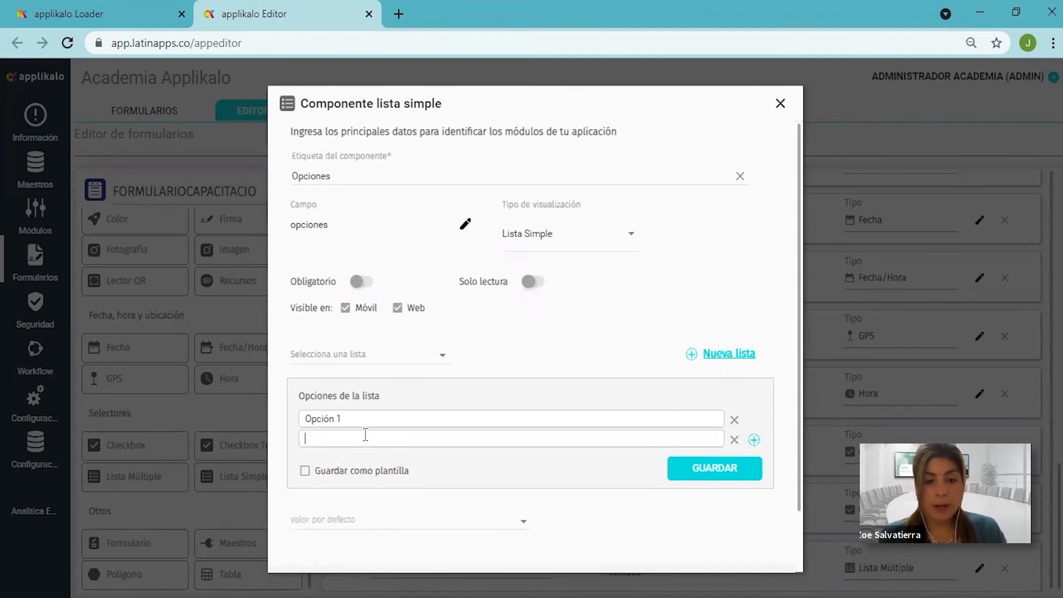
text(Opción)
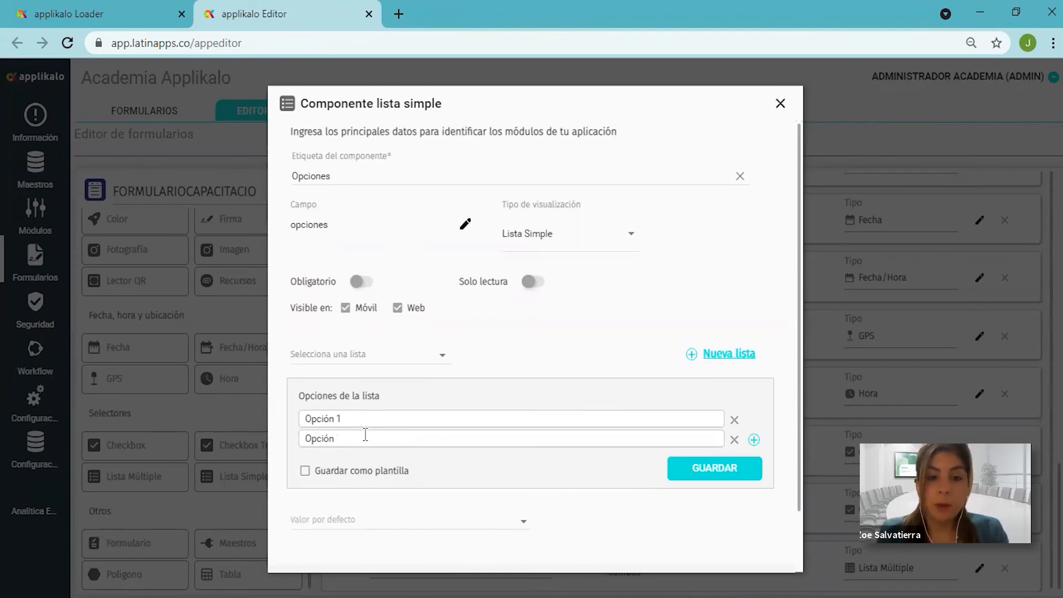
text( 2)
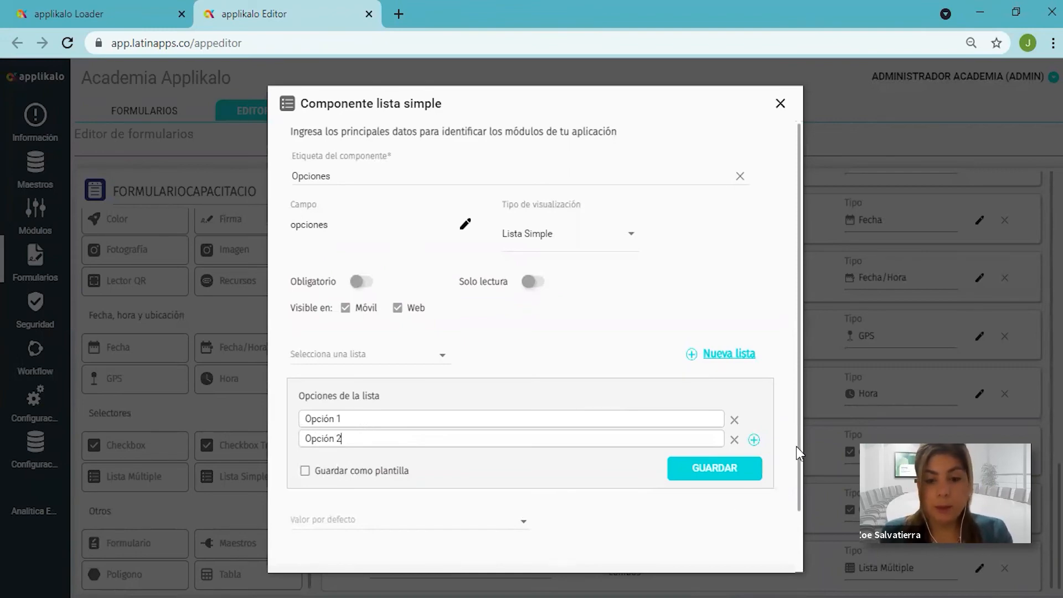
click(754, 440)
click(614, 457)
text(Opción 3)
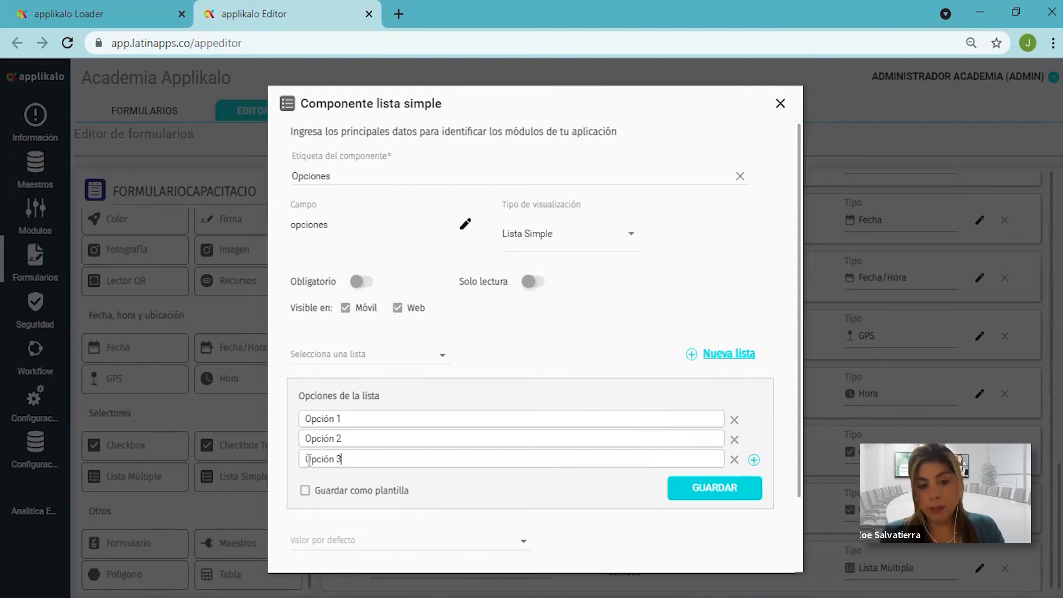
Save the three list options as a reusable template named "Opciones"
click(305, 490)
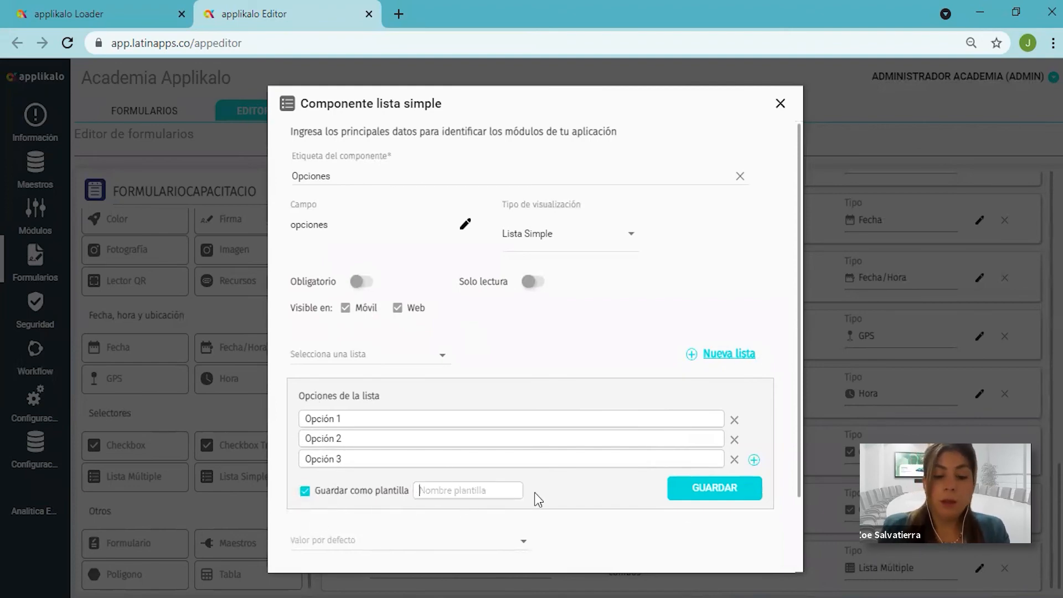
text(O)
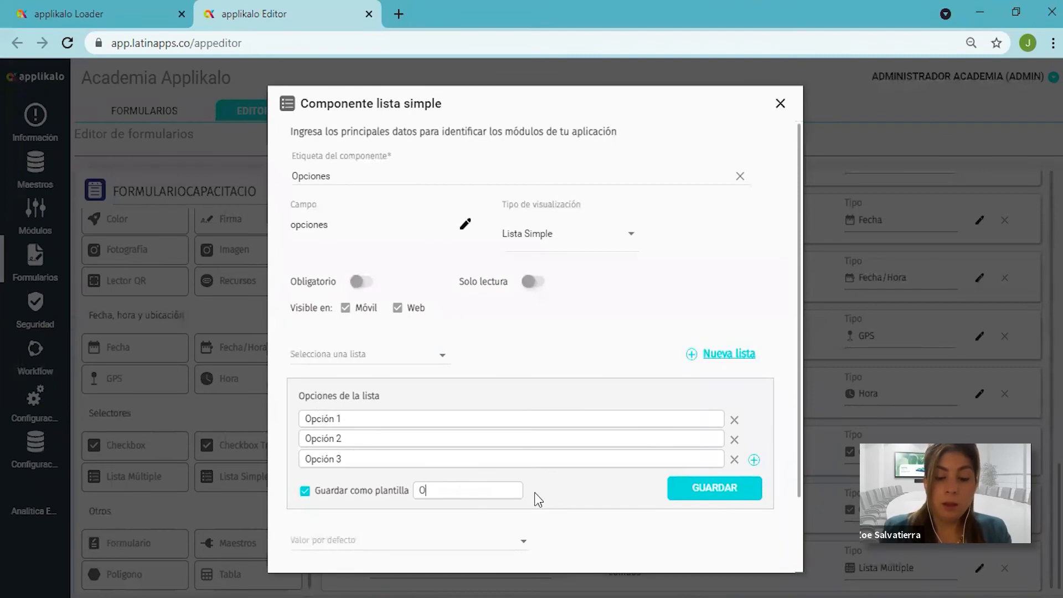
text(pciones)
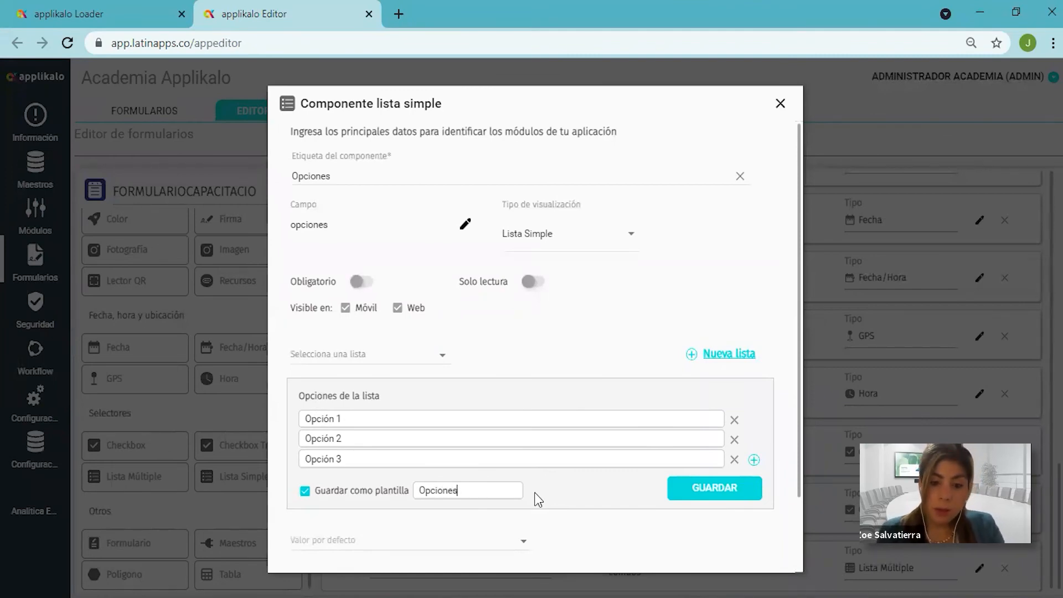
click(725, 493)
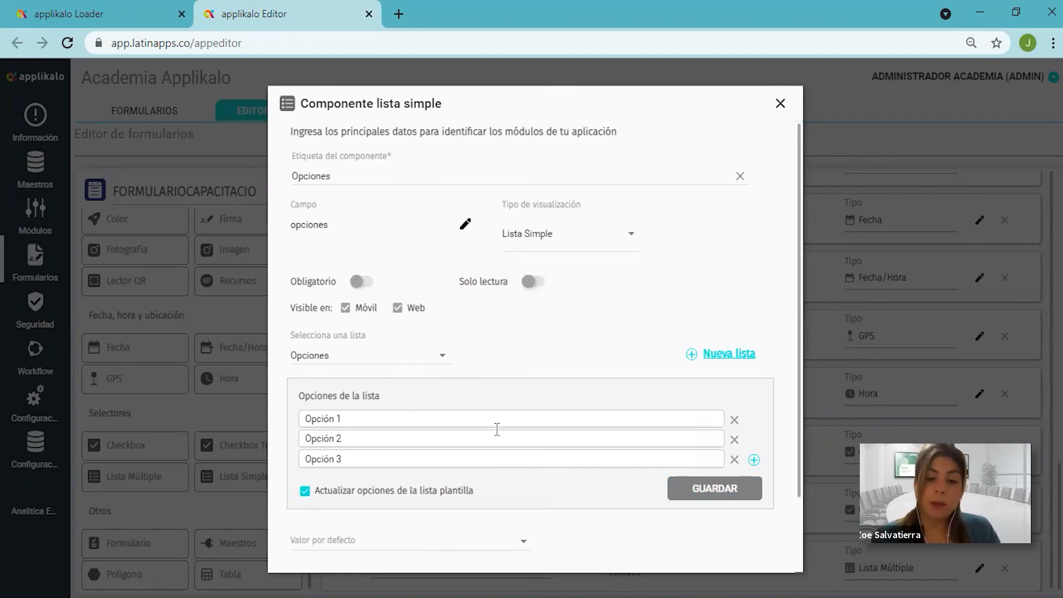
Set the default value of the Opciones list to "Opción 1"
scroll(501, 431, down, 2)
click(524, 470)
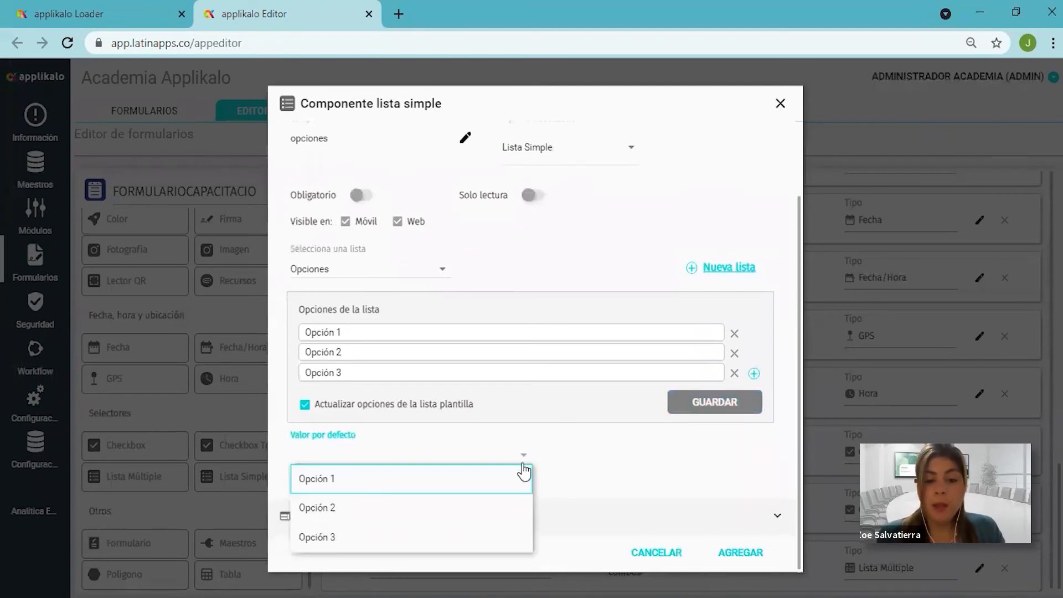
click(445, 477)
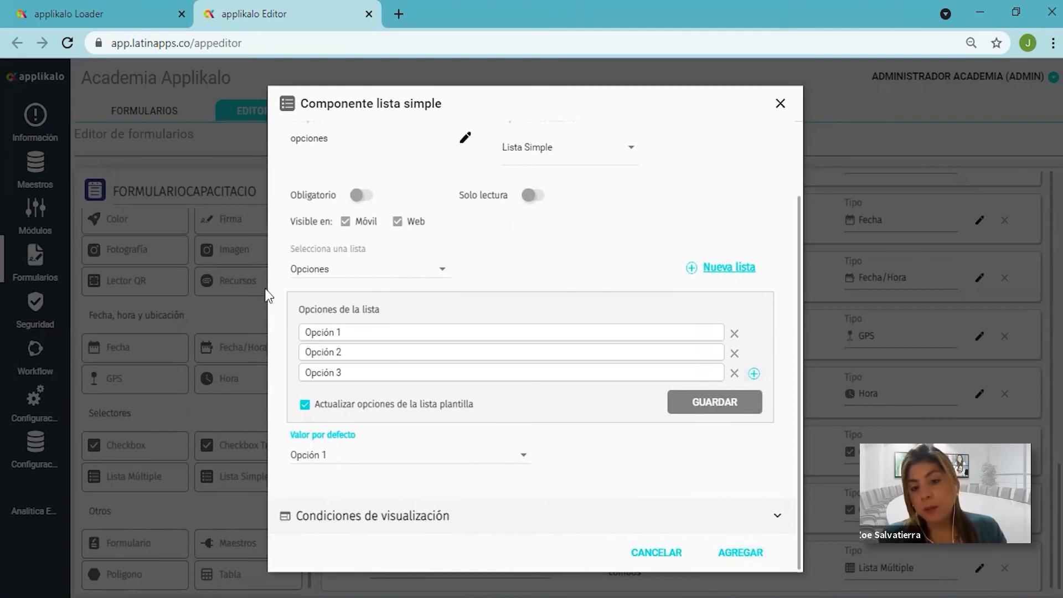
Start a display condition for the Opciones list based on the combos (Combos) field of Pantalla principal
click(773, 525)
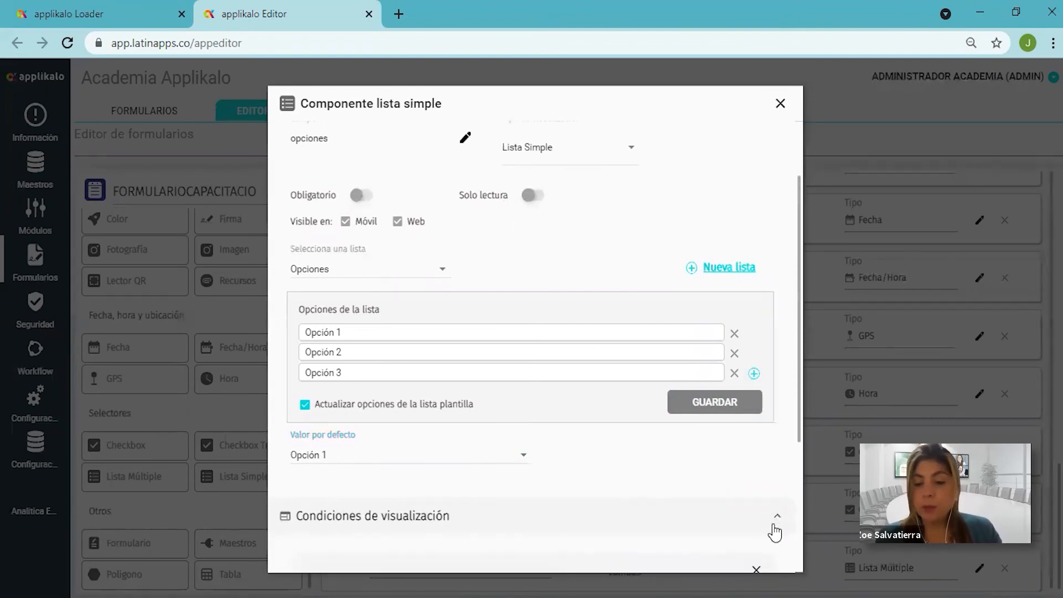
scroll(735, 505, down, 3)
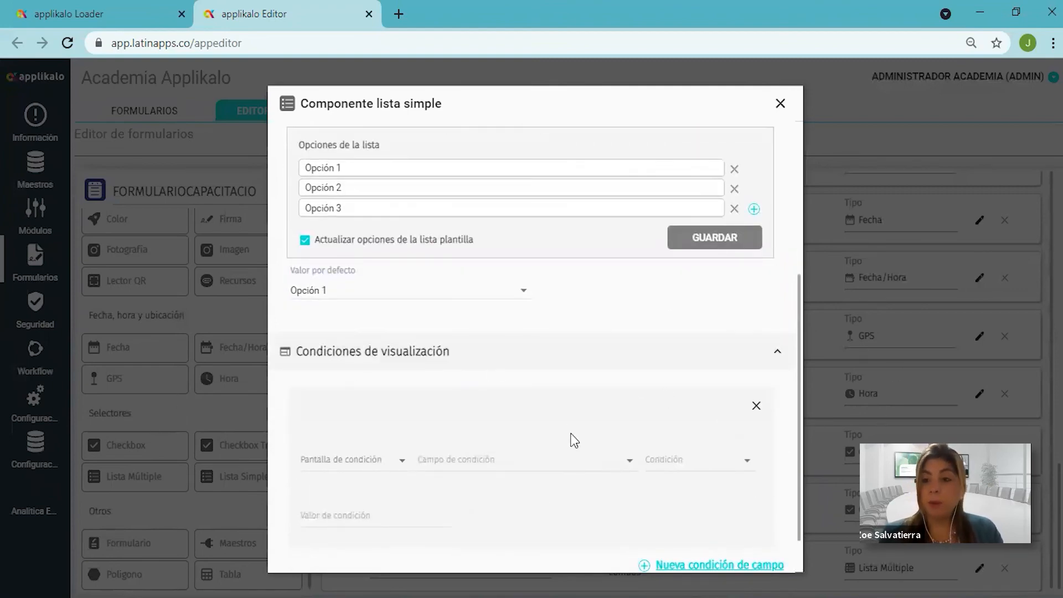
click(403, 462)
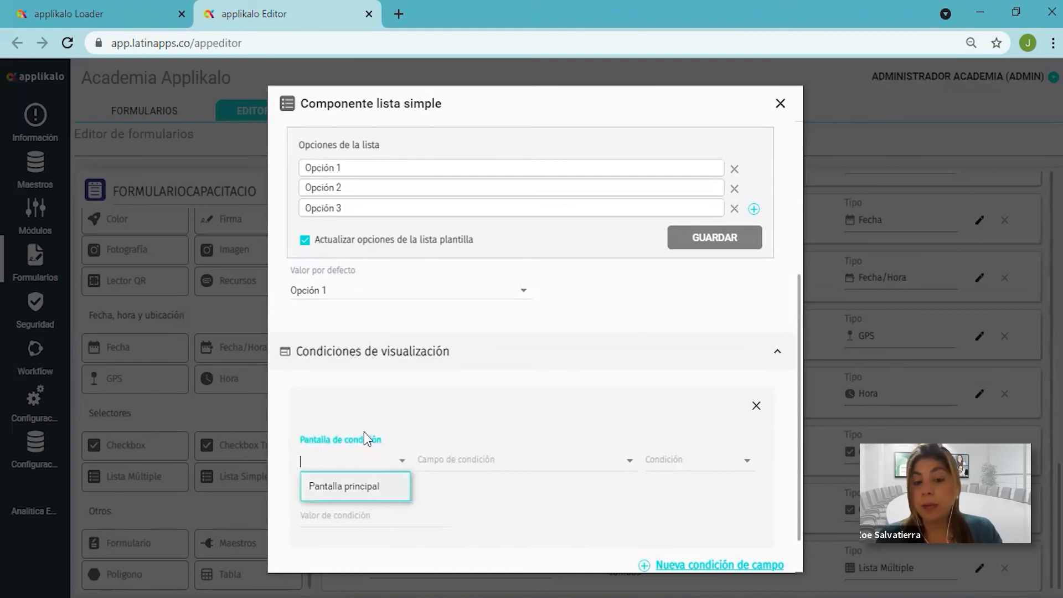
click(366, 490)
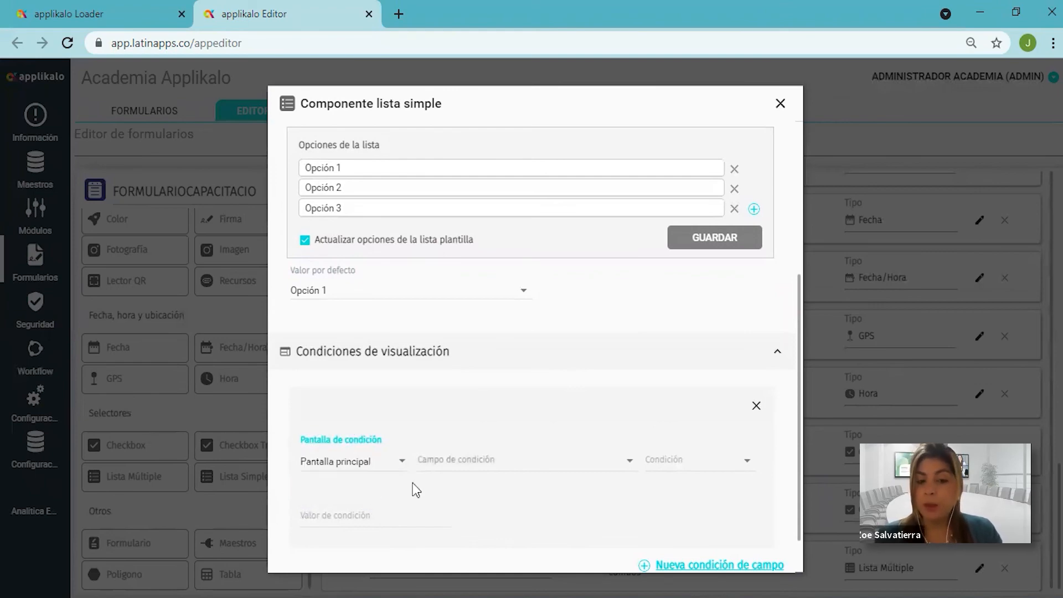
click(630, 470)
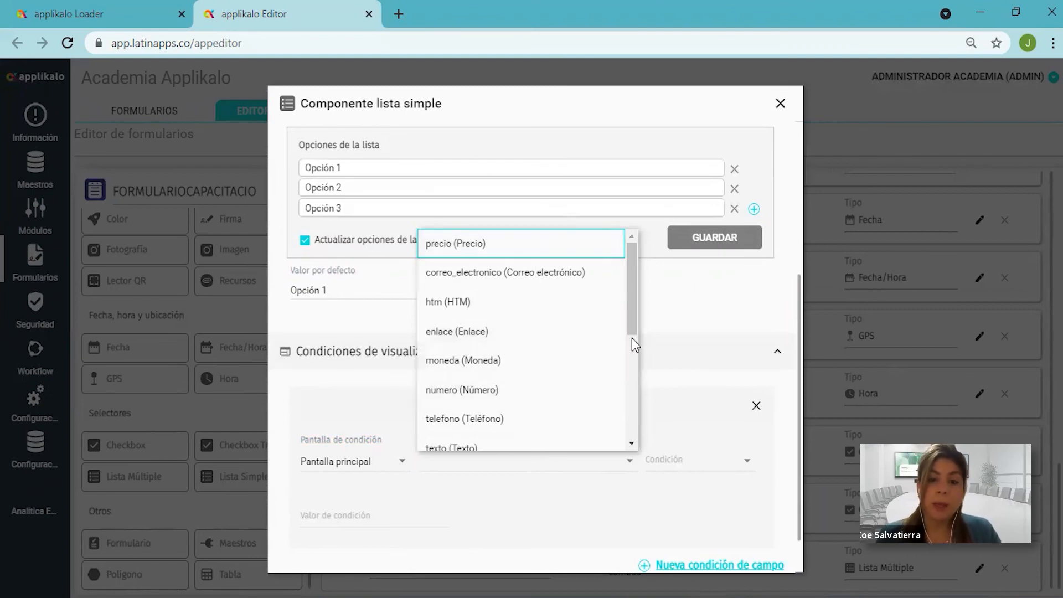
scroll(632, 338, down, 5)
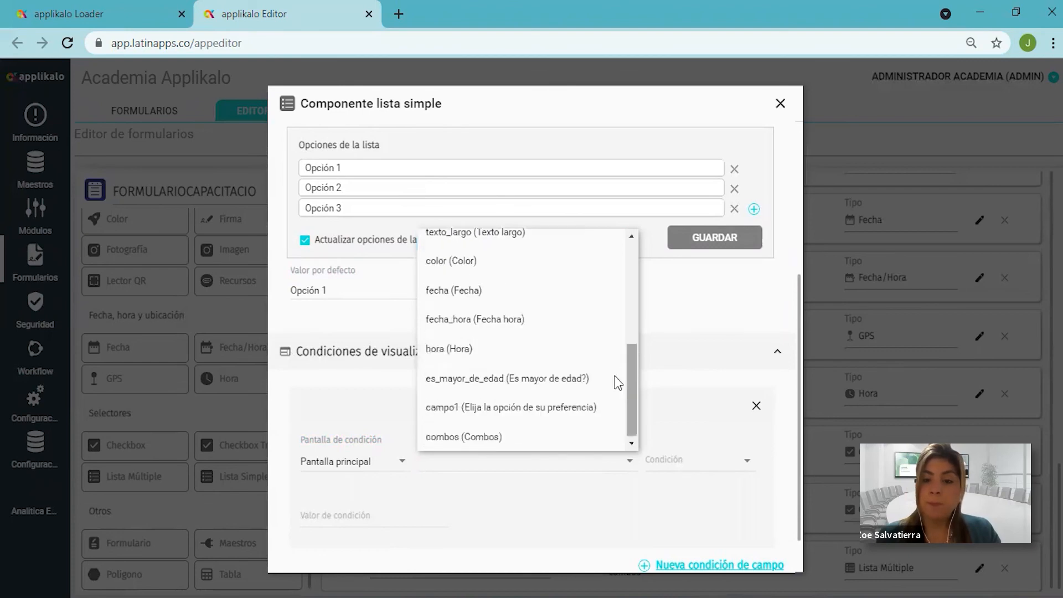
click(523, 442)
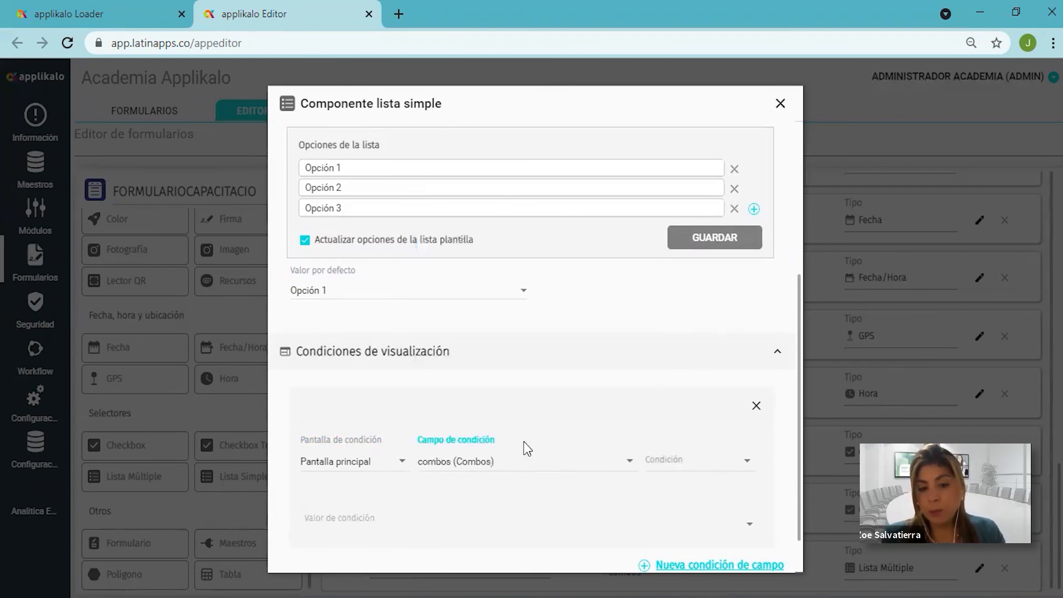
Make the display condition on the Combos field require "igual que" with the value "Combo 1"
click(746, 466)
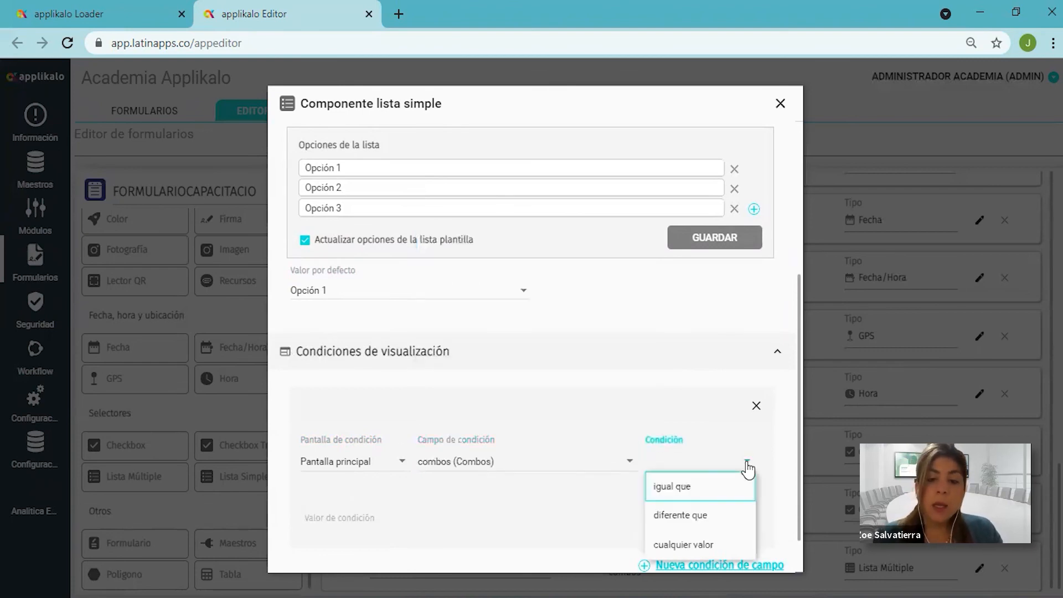
click(716, 479)
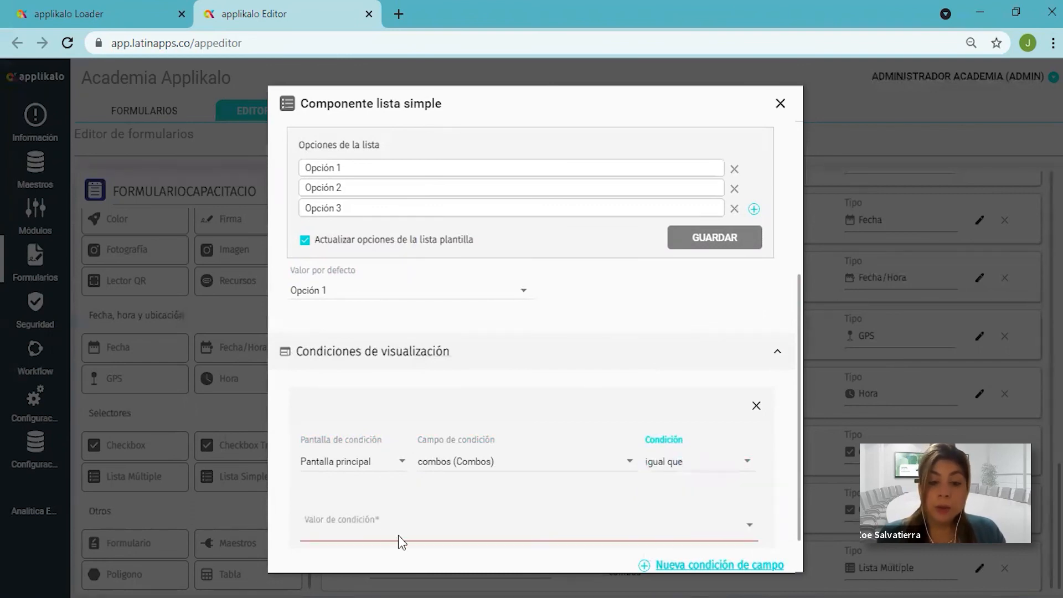
click(751, 527)
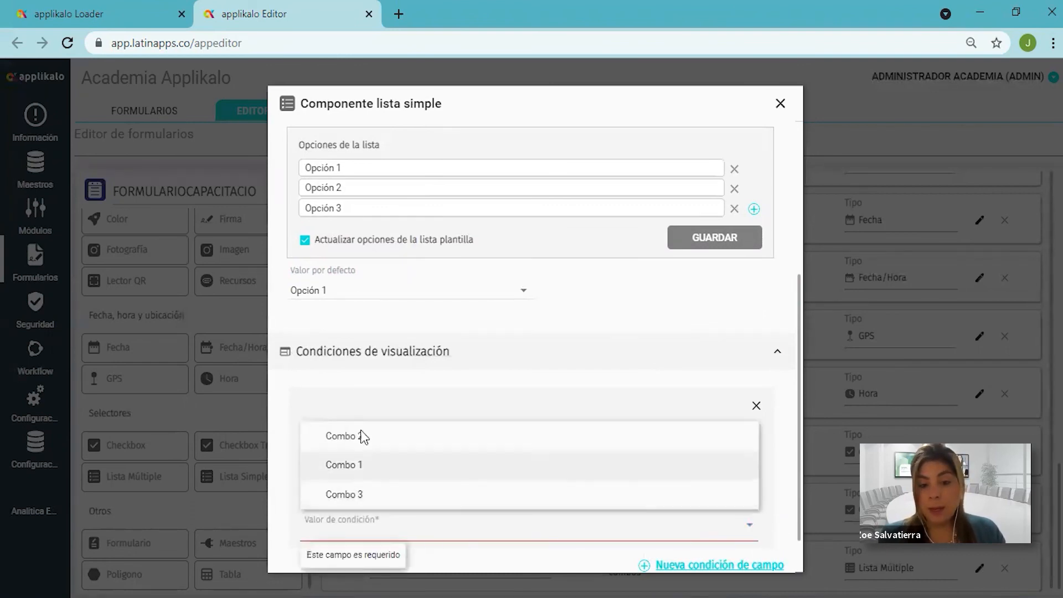
click(362, 467)
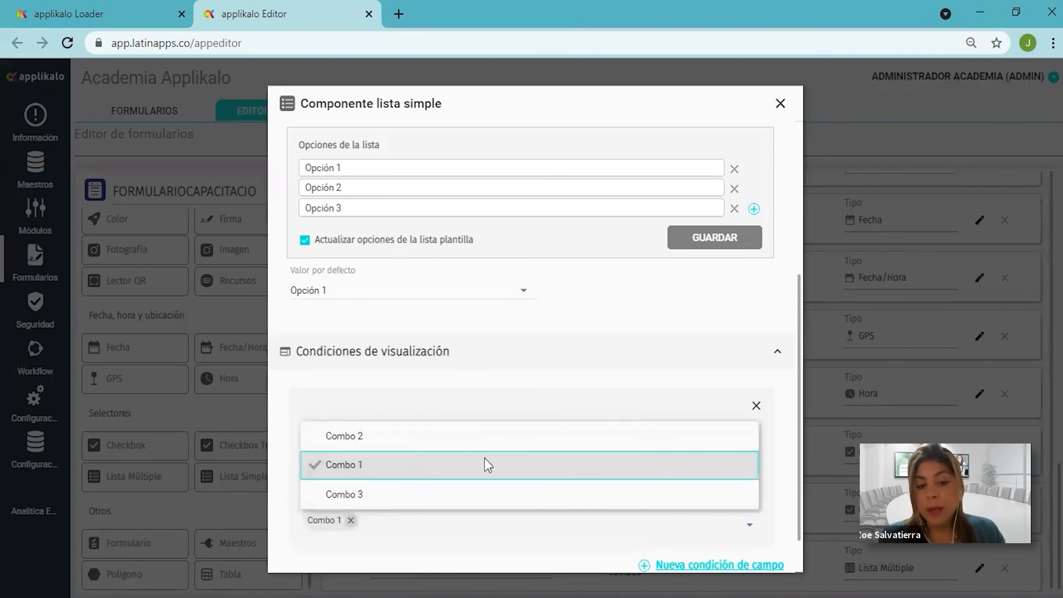
click(544, 391)
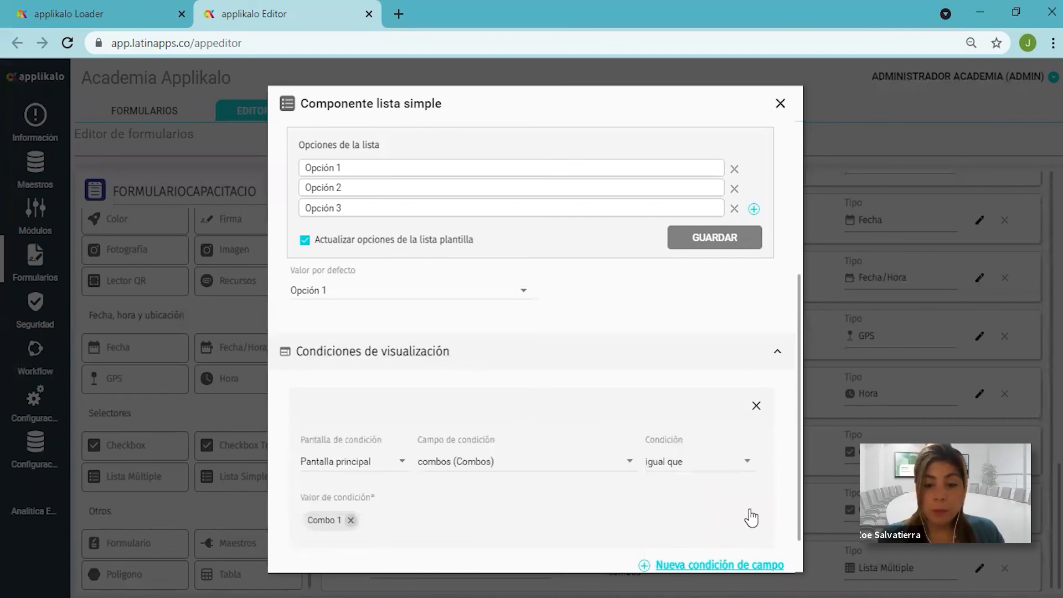
click(742, 523)
click(665, 391)
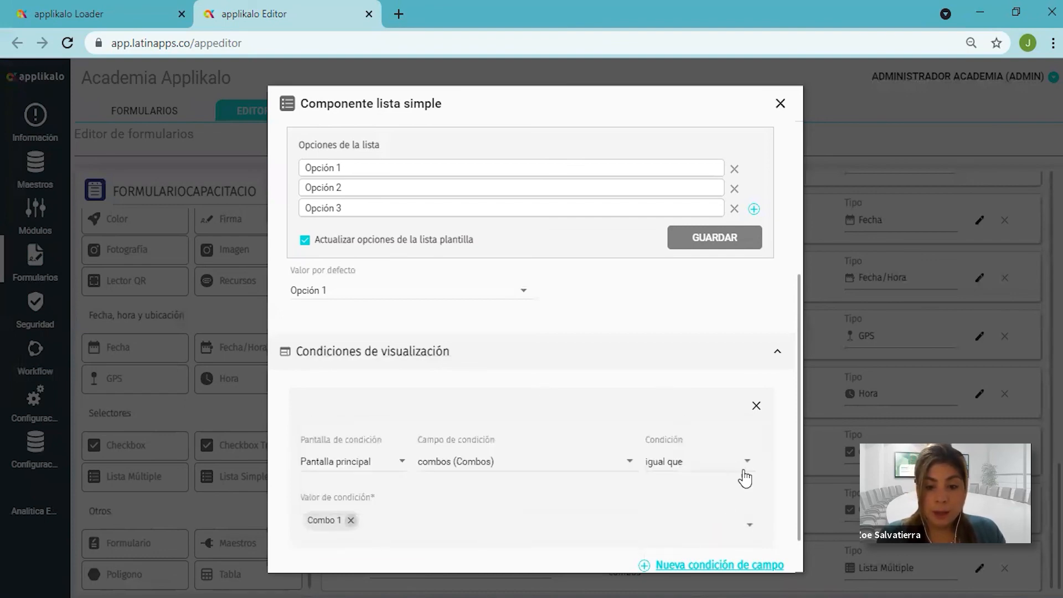
Add a second display condition to the Opciones list, based on the precio (Precio) field of Pantalla principal
scroll(360, 368, down, 2)
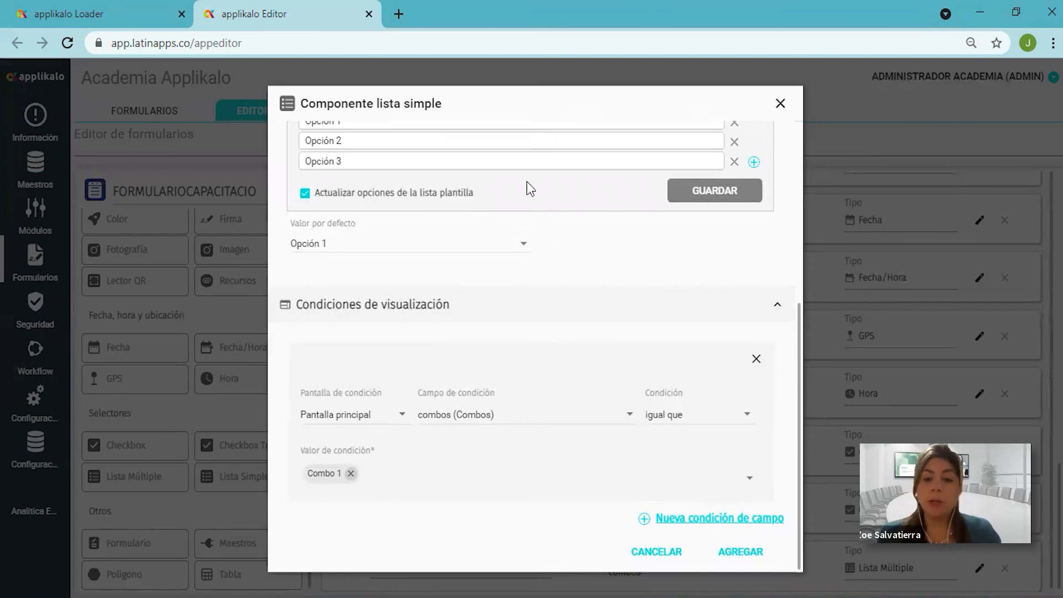
click(714, 521)
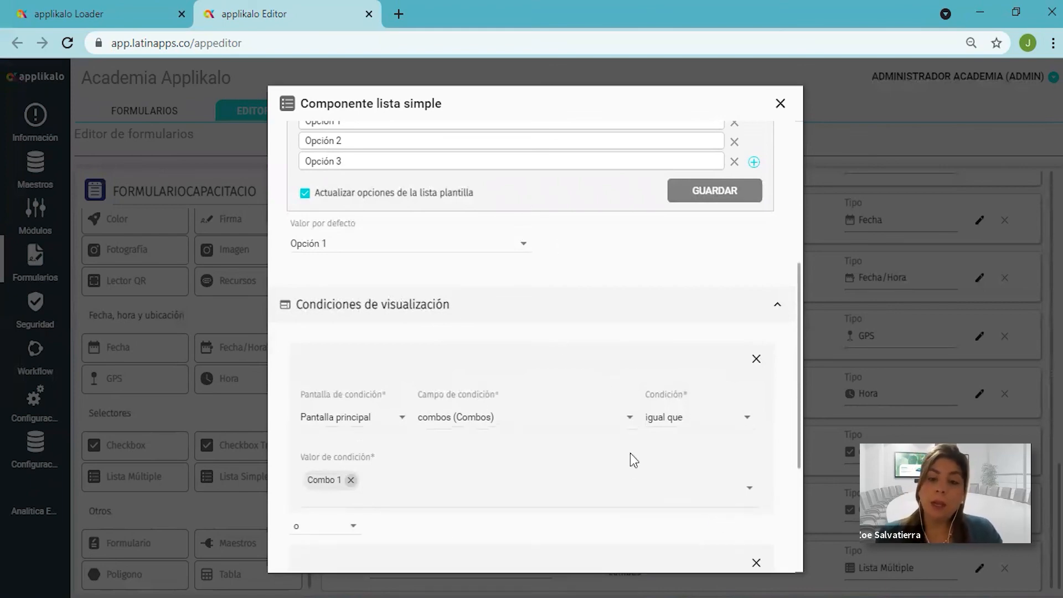
scroll(622, 344, down, 4)
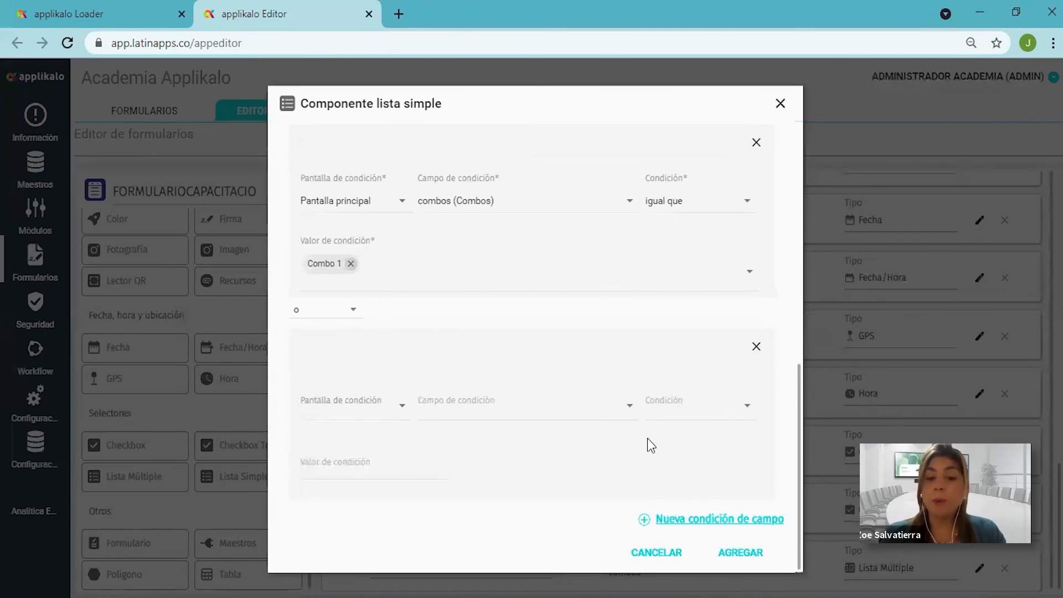
click(395, 406)
click(373, 435)
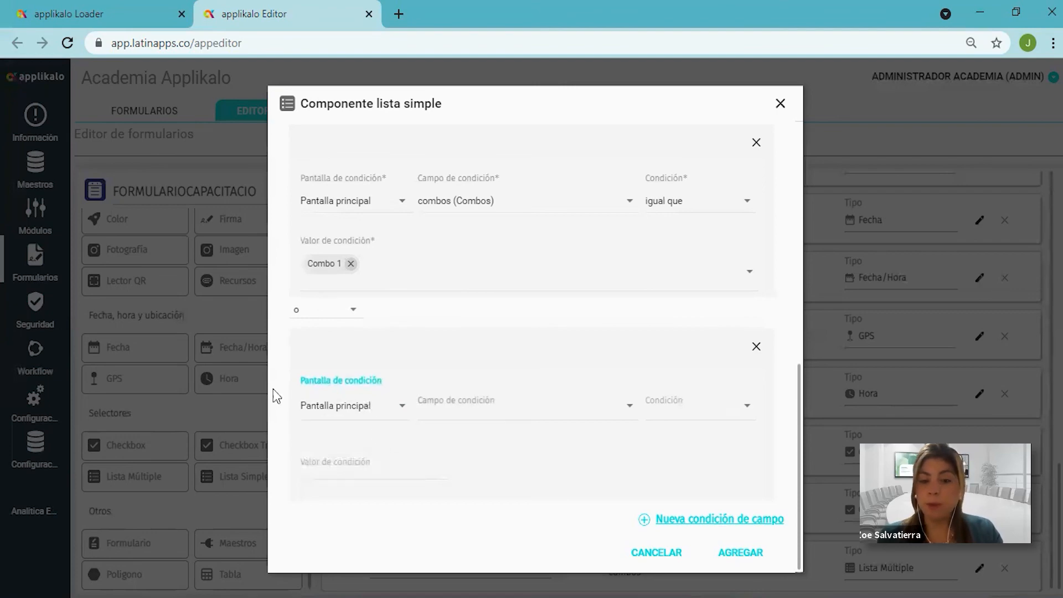
click(616, 406)
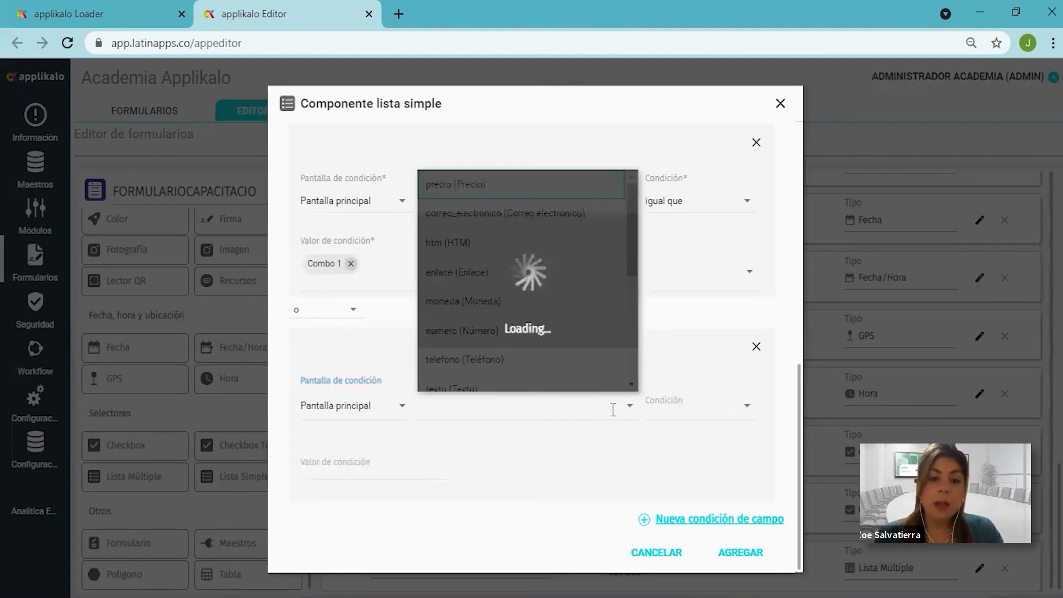
scroll(553, 363, down, 5)
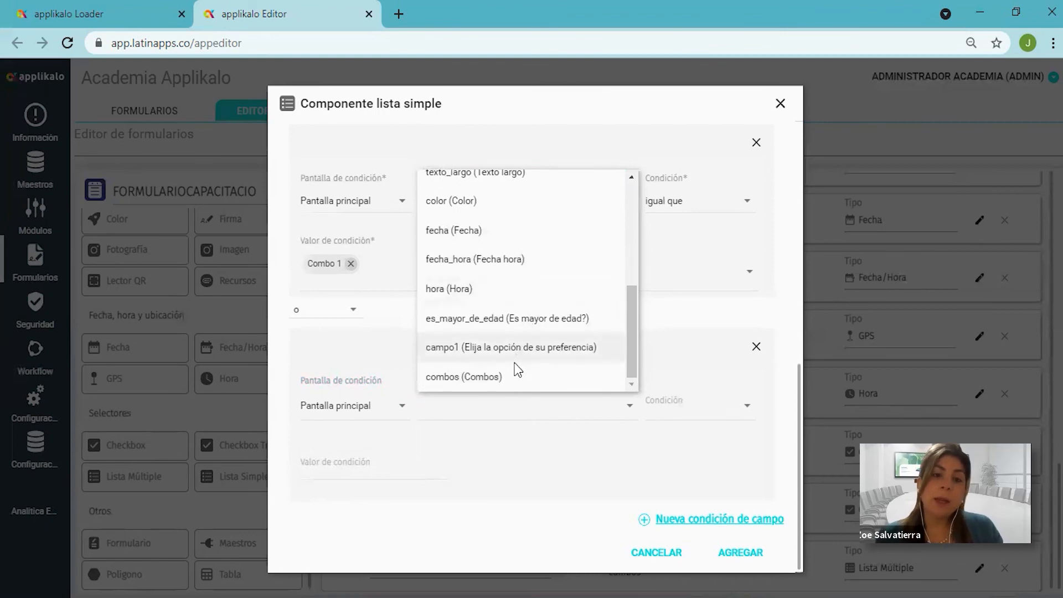
scroll(514, 366, up, 5)
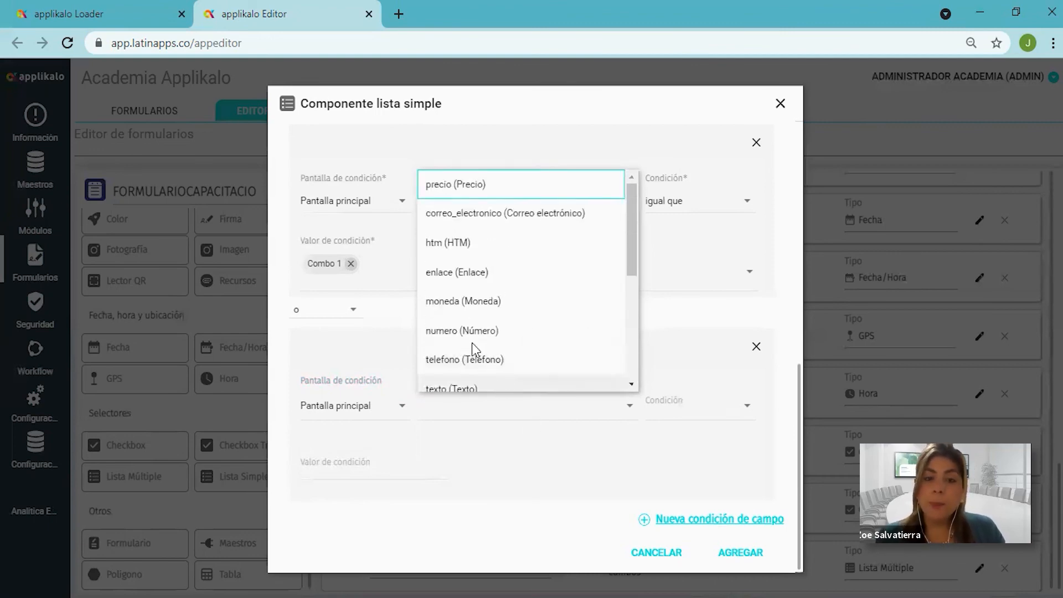
click(489, 186)
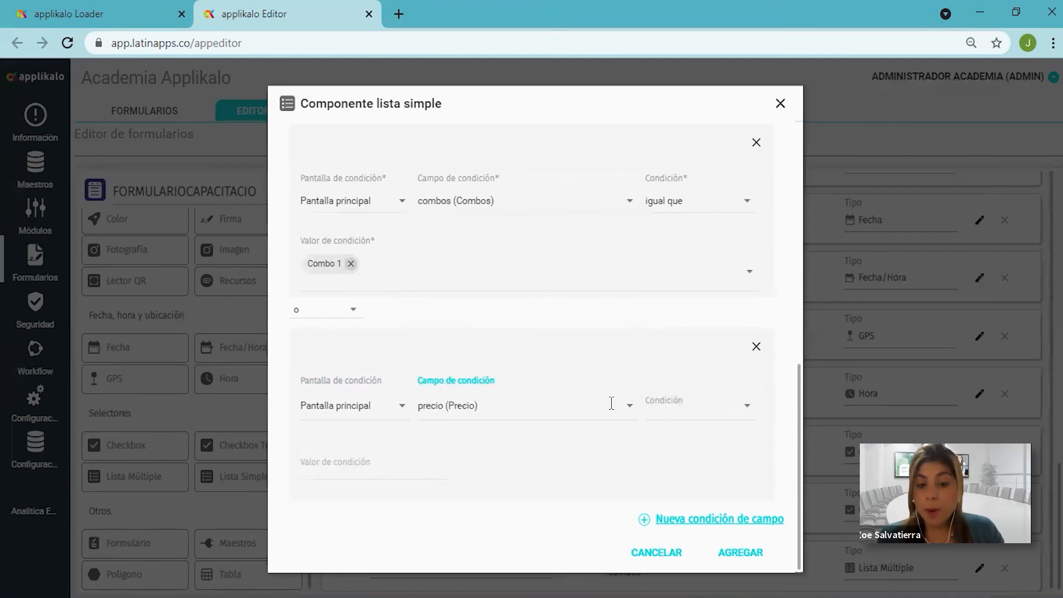
Make the second display condition, on the Precio field, require "igual que" with the value 100
click(749, 412)
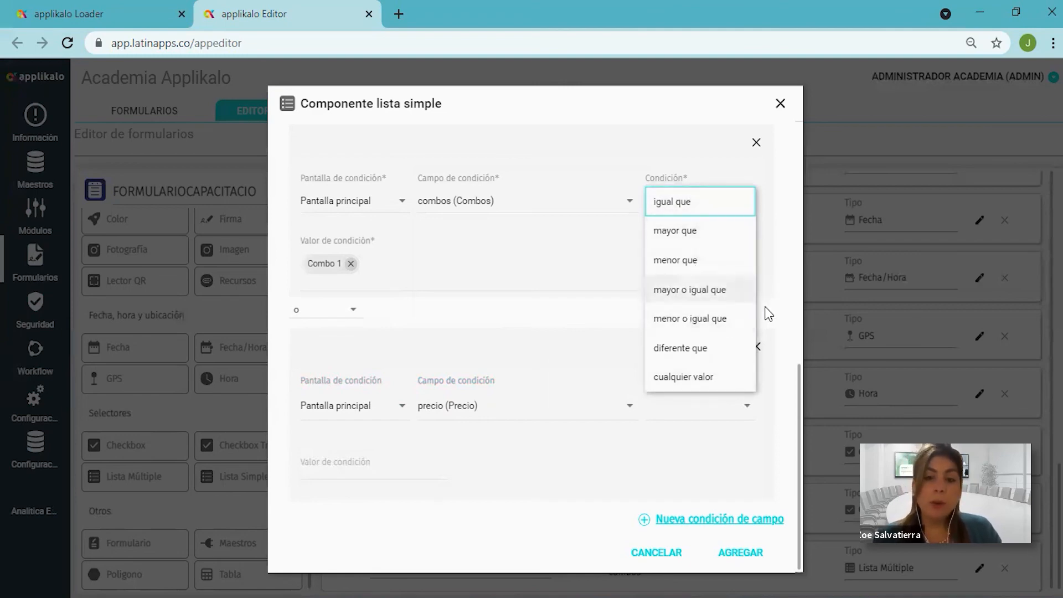
click(706, 197)
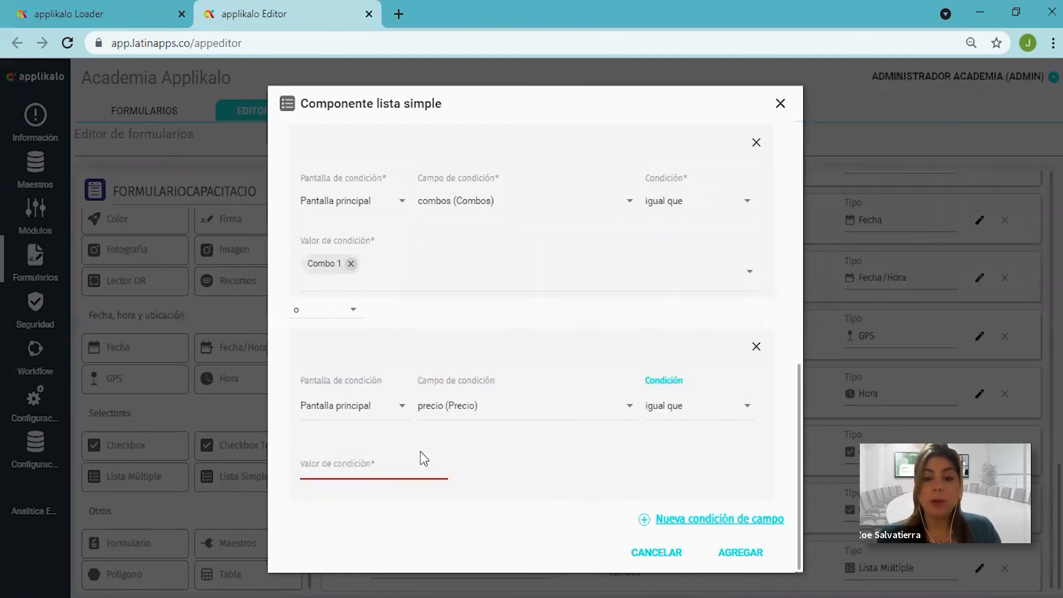
click(409, 463)
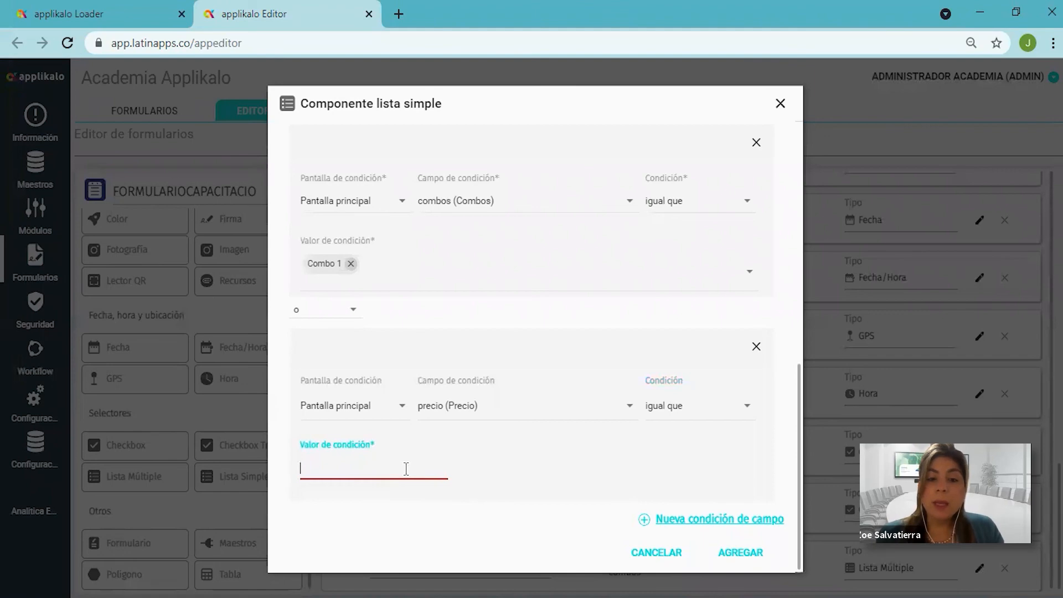
text(100)
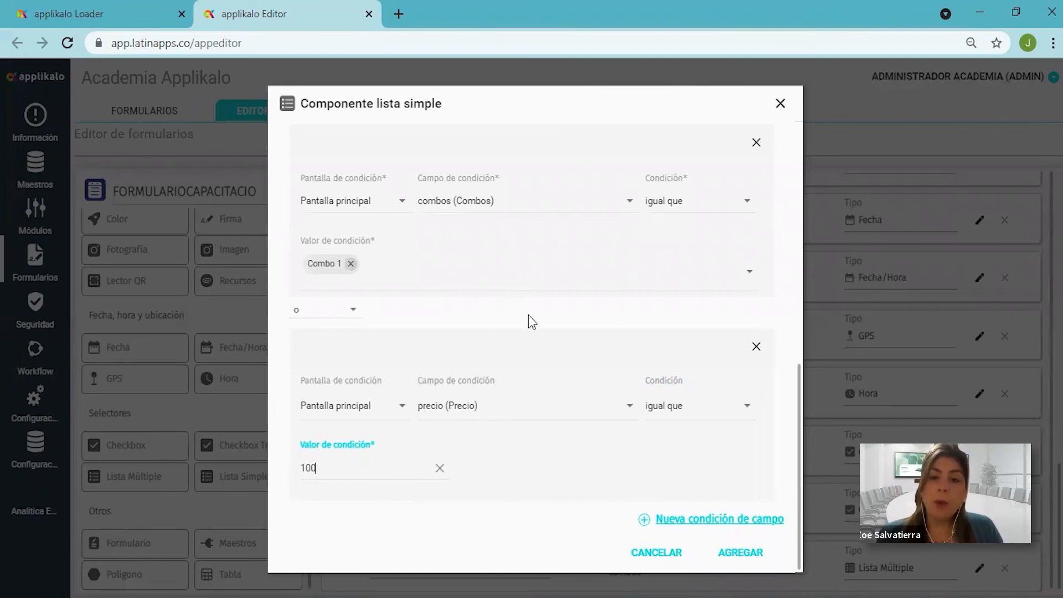
scroll(535, 350, up, 4)
scroll(534, 351, up, 1)
scroll(531, 354, down, 8)
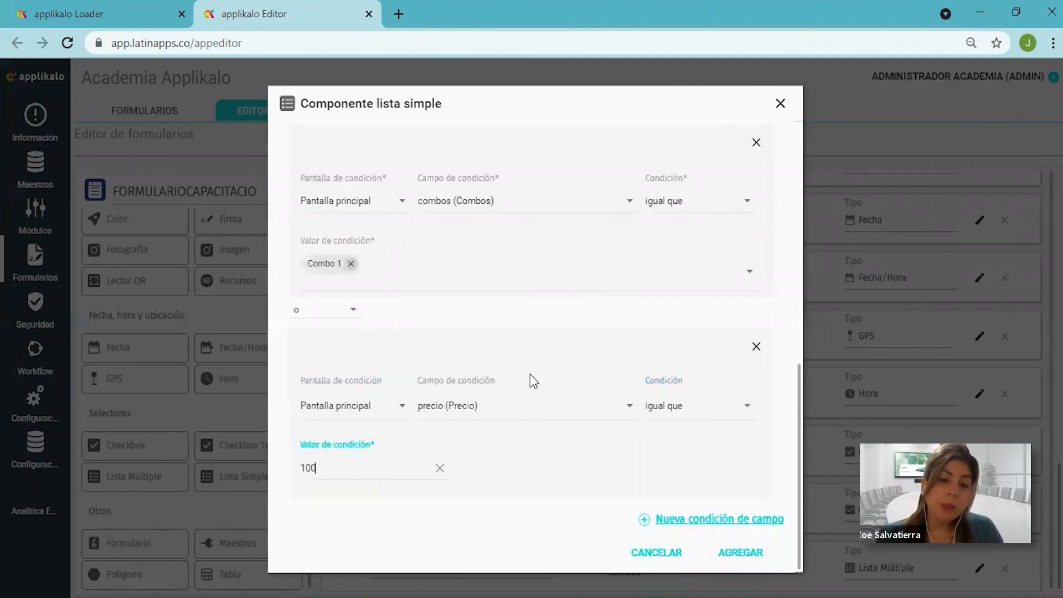
click(479, 507)
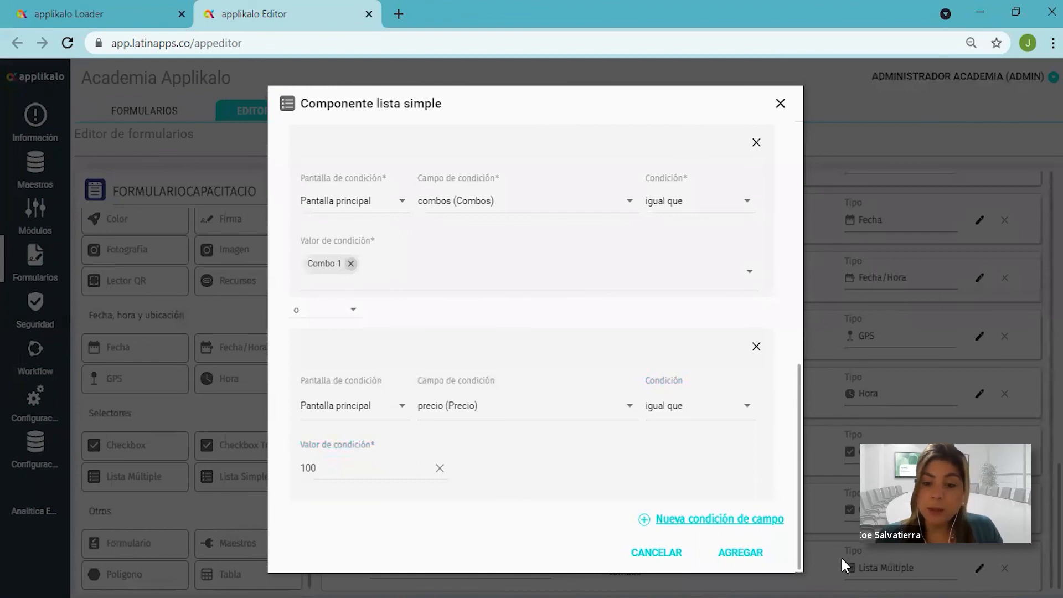
Add the configured Opciones simple list component, with its display conditions, to the form
click(756, 558)
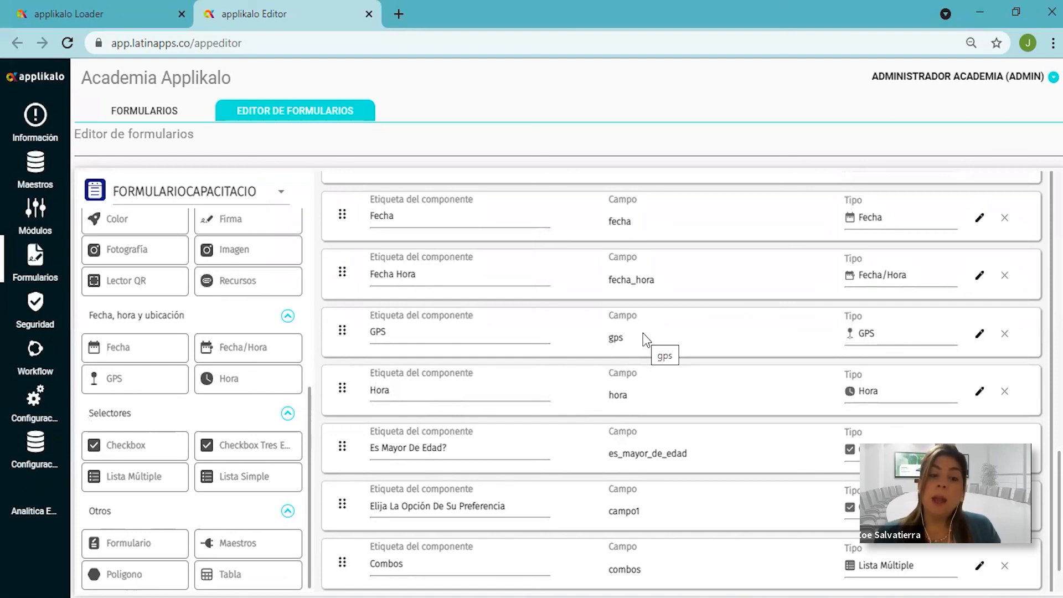
scroll(537, 452, down, 1)
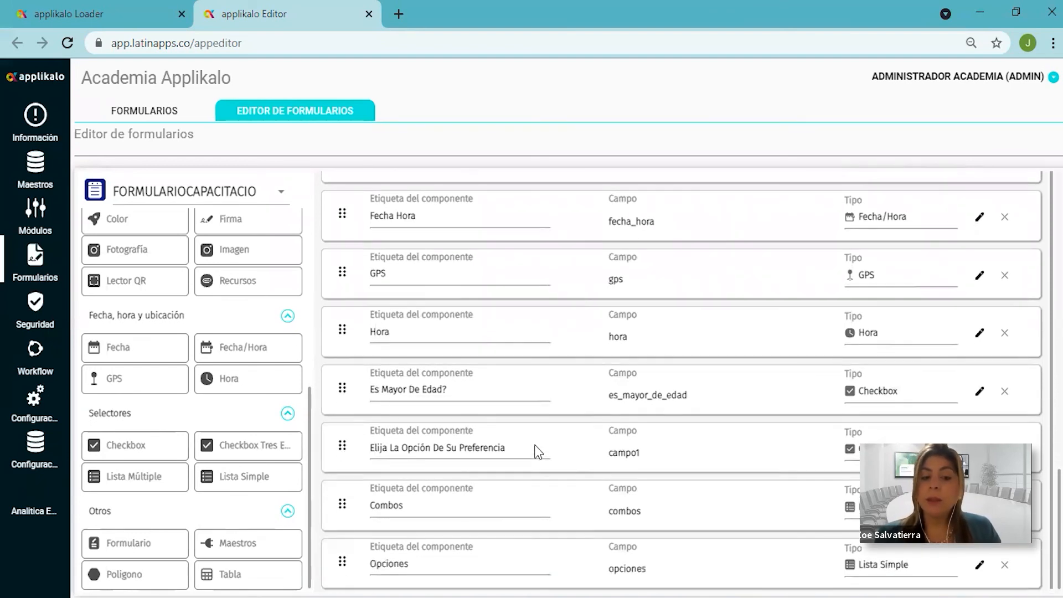